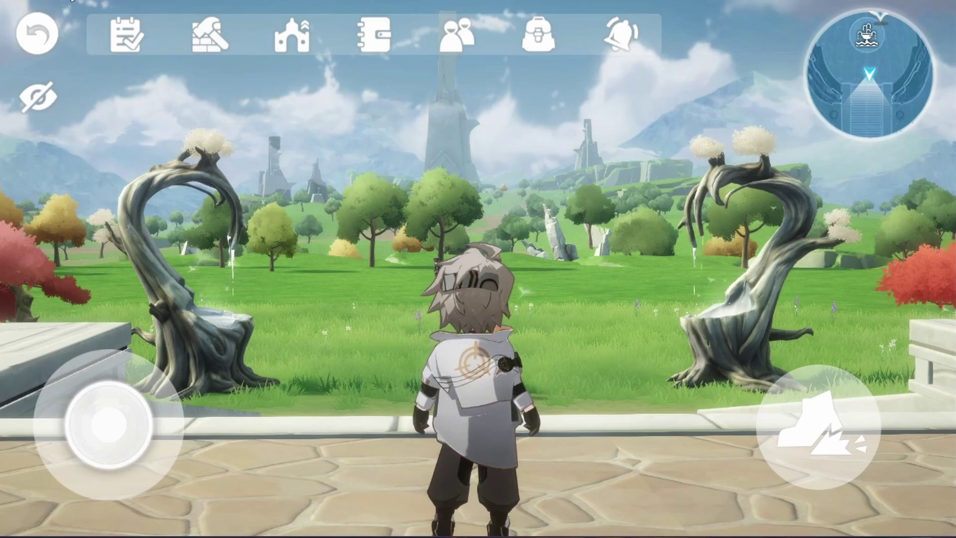
Step: Check the list of local instances and their Android versions in the BlueStacks instance manager, and return to the game
key(alt+Tab)
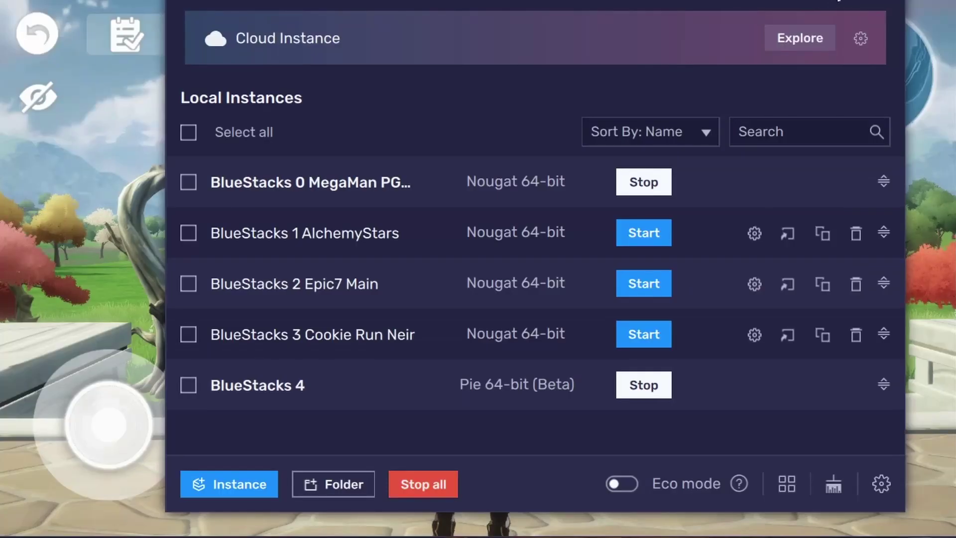
click(854, 1)
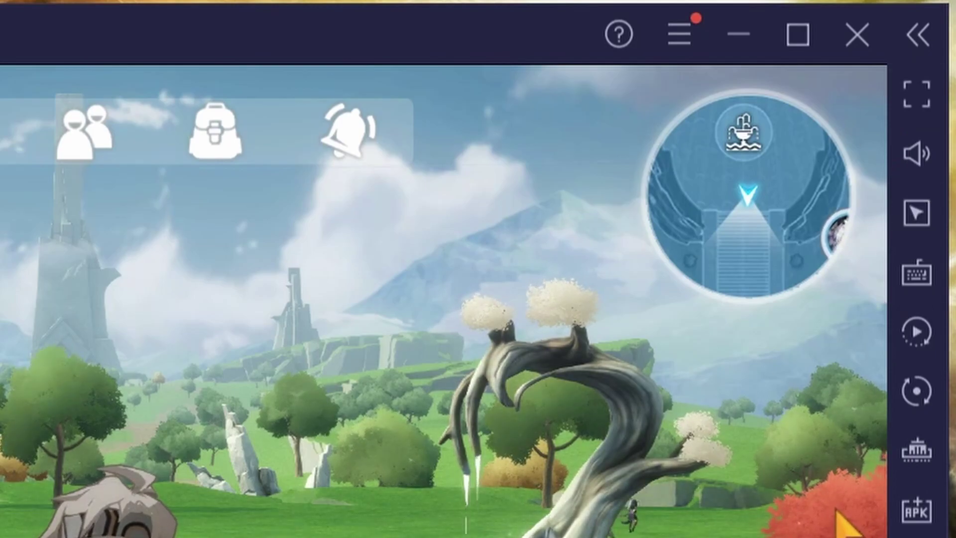
Step: Open the controls editor for the gamepad and create a new, empty control profile
click(914, 278)
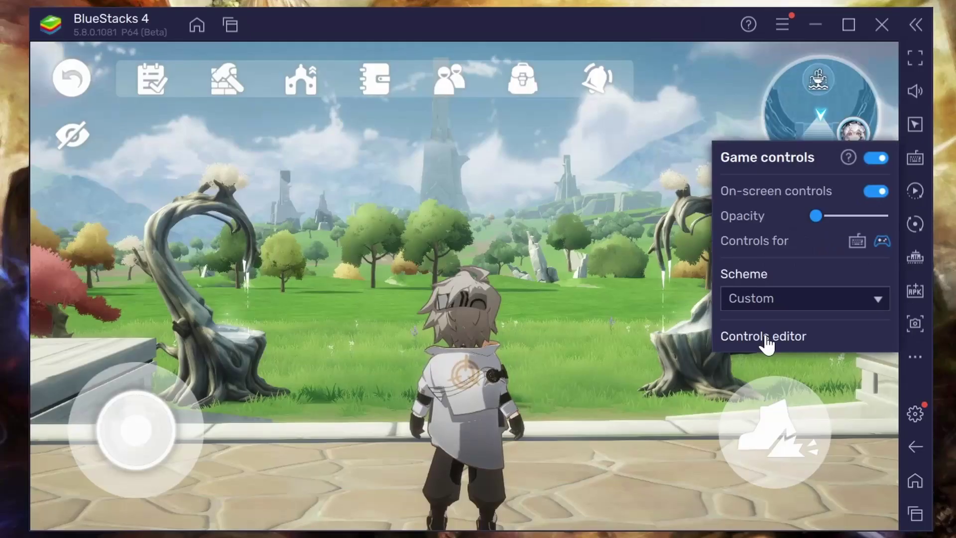
click(582, 468)
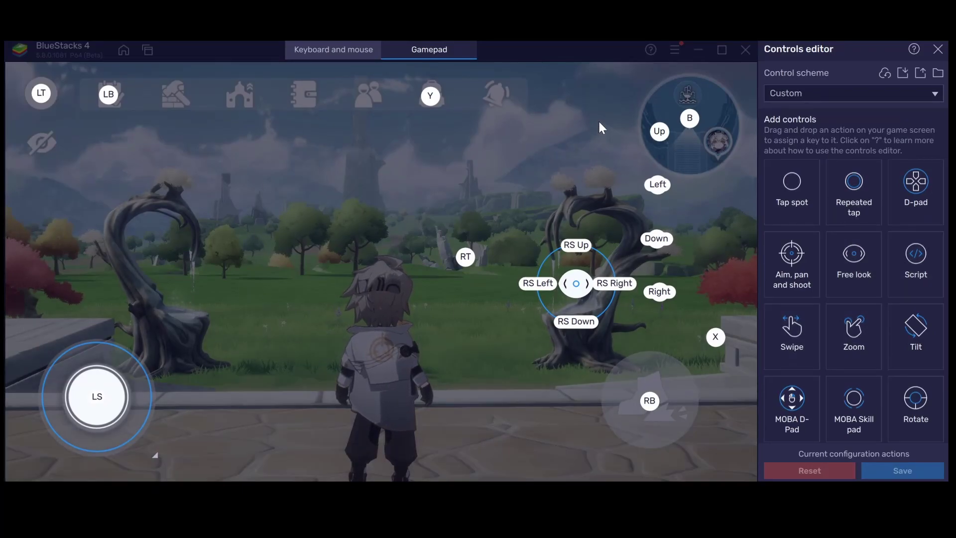
click(934, 92)
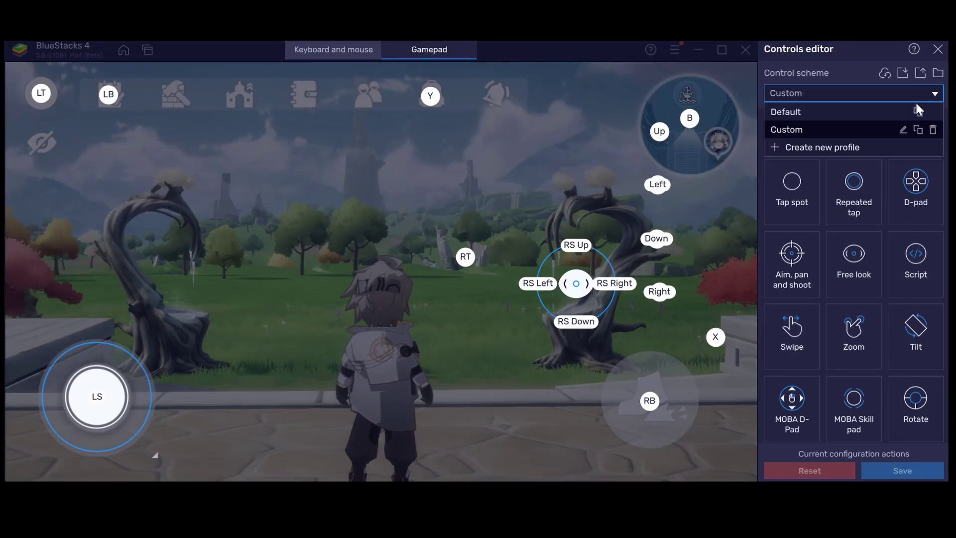
click(803, 144)
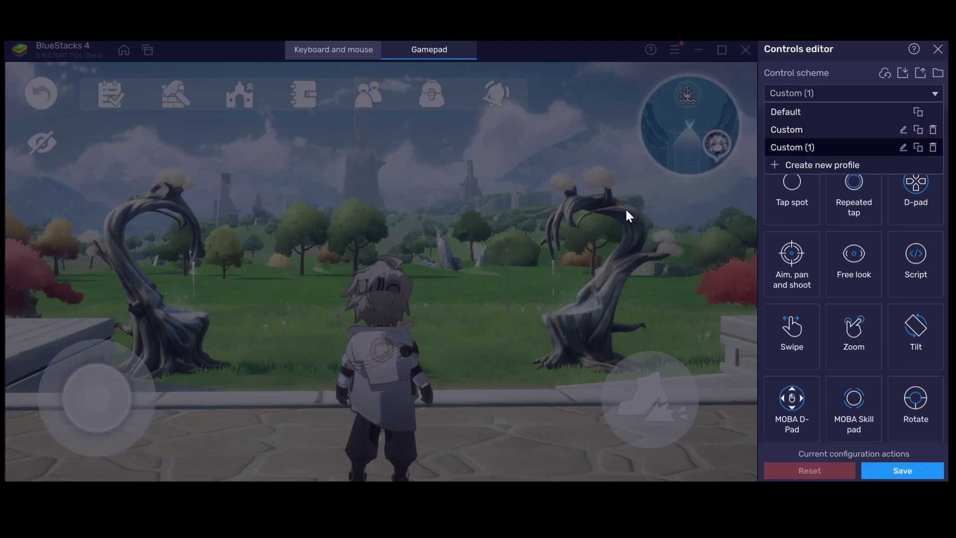
click(613, 203)
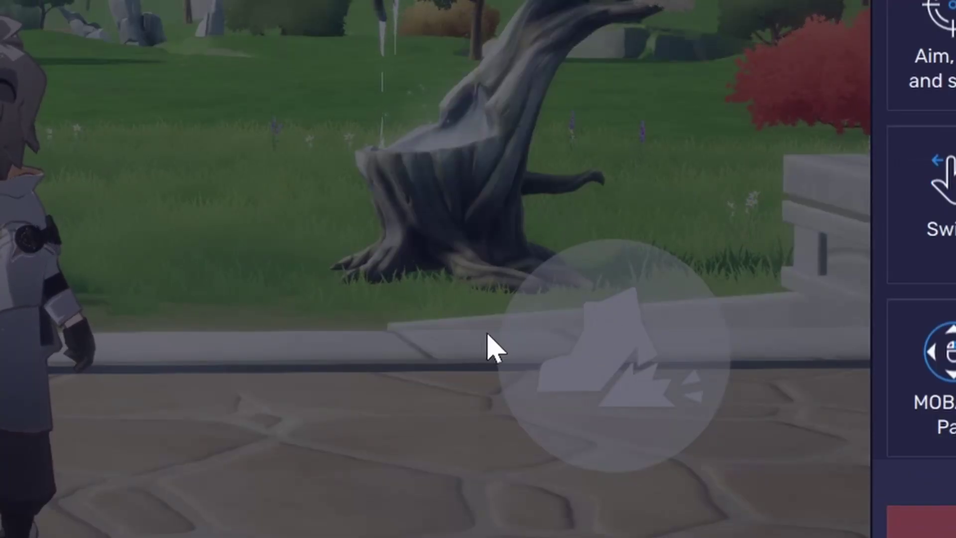
Step: Add a tap spot assigned to RB on the boot button and another assigned to X on the grass above it
click(617, 362)
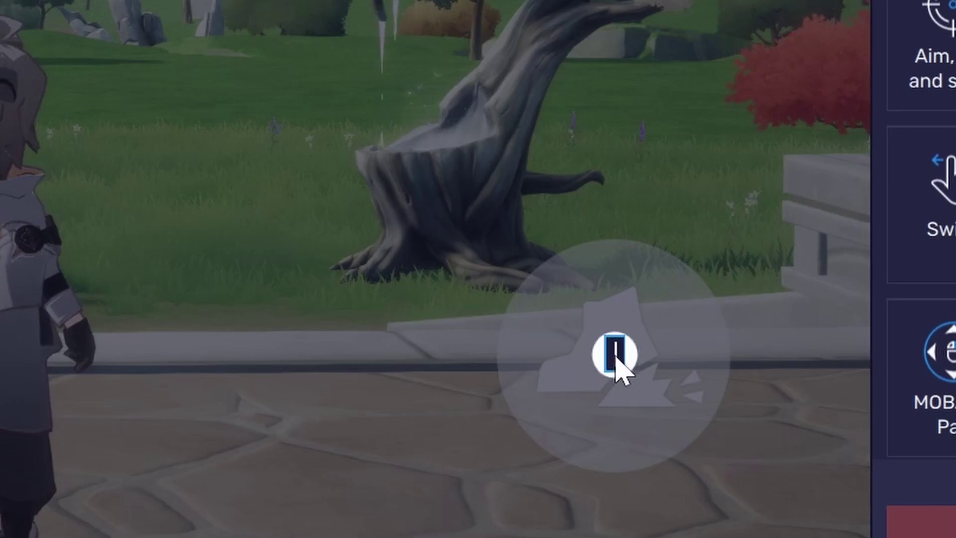
text(RB)
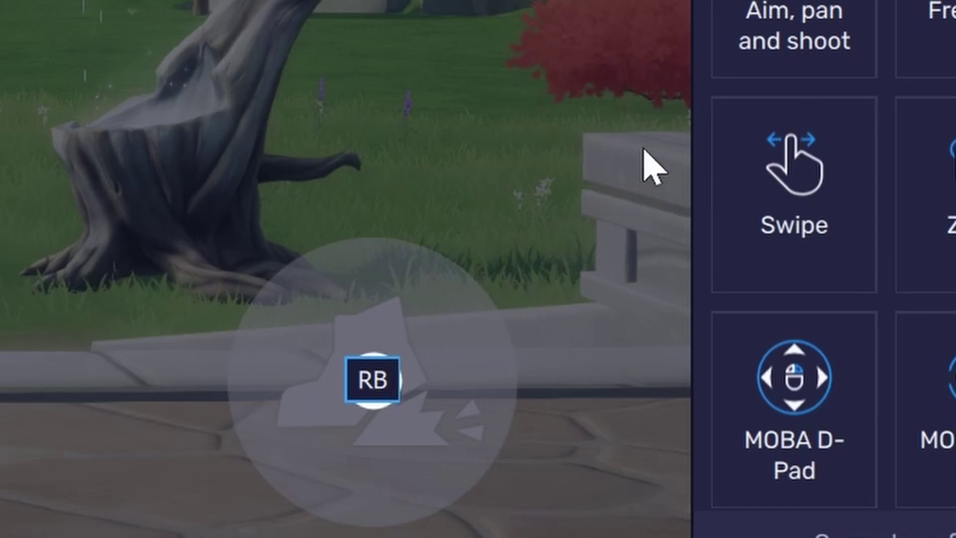
click(563, 193)
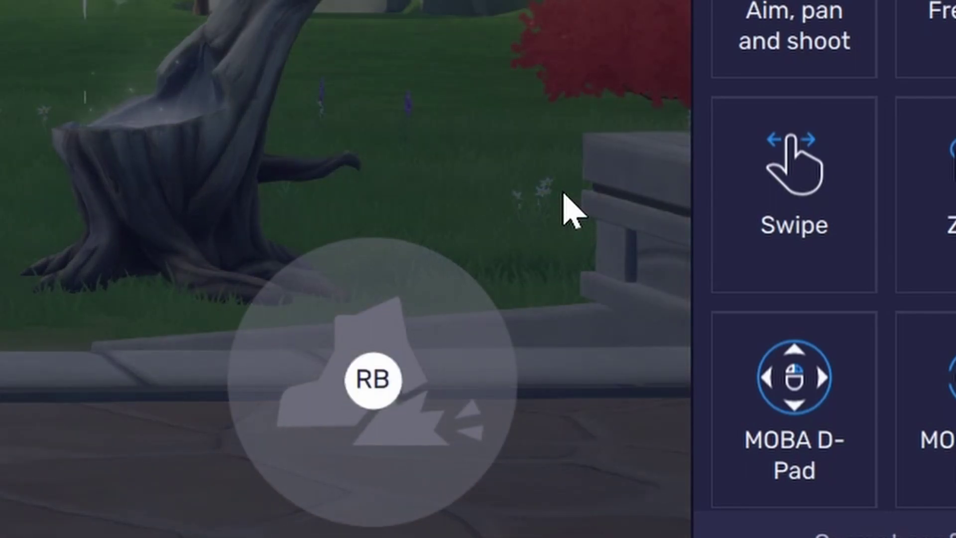
click(564, 194)
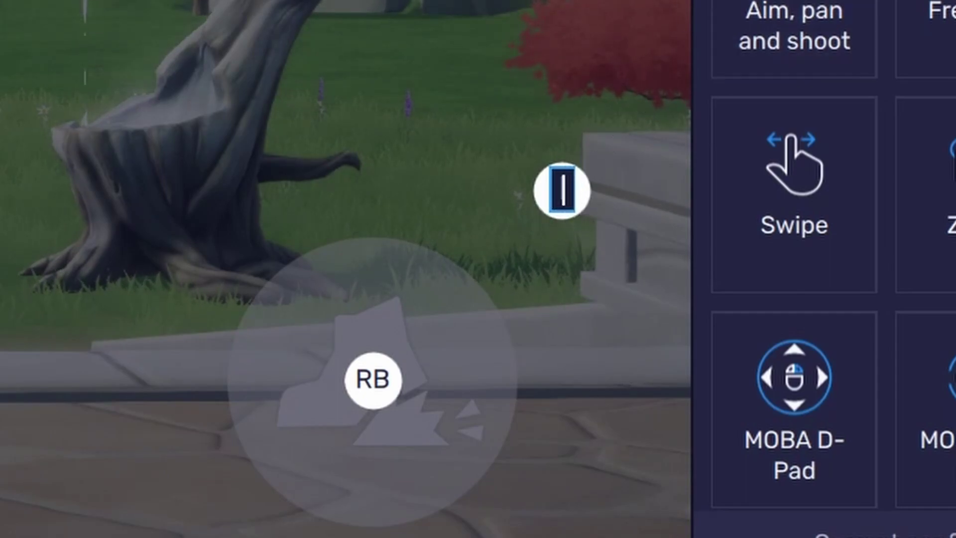
key(x)
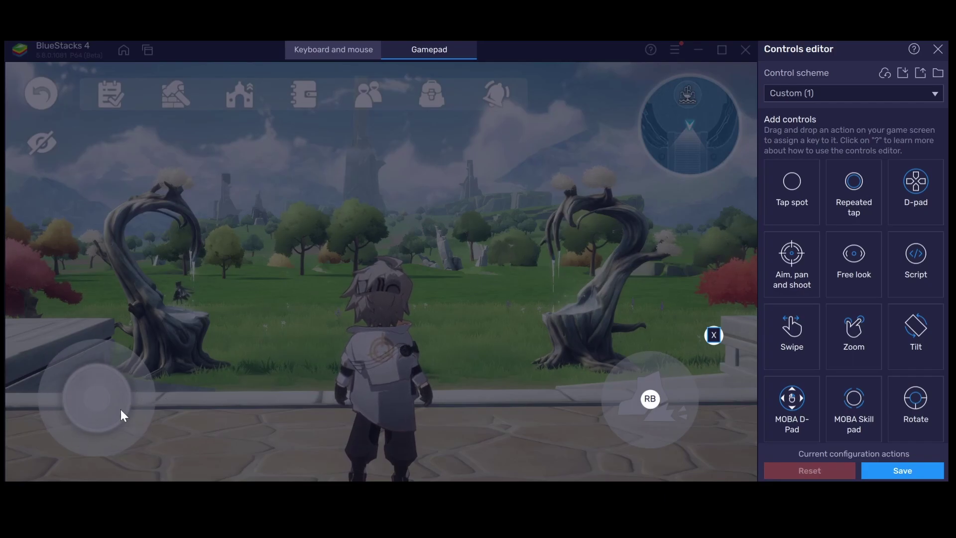
Step: Place a D-pad control over the game's virtual joystick and set it to use the left stick
drag(915, 191, 96, 393)
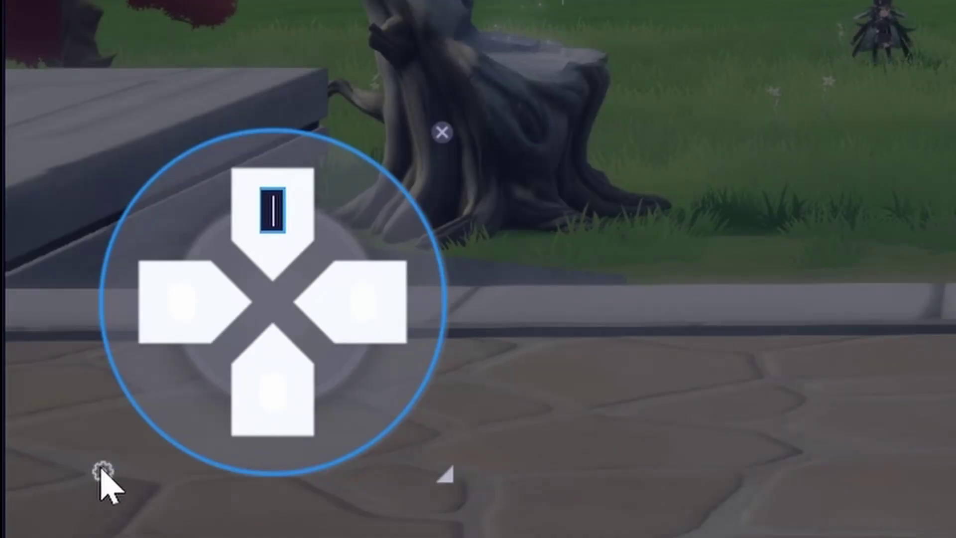
click(101, 471)
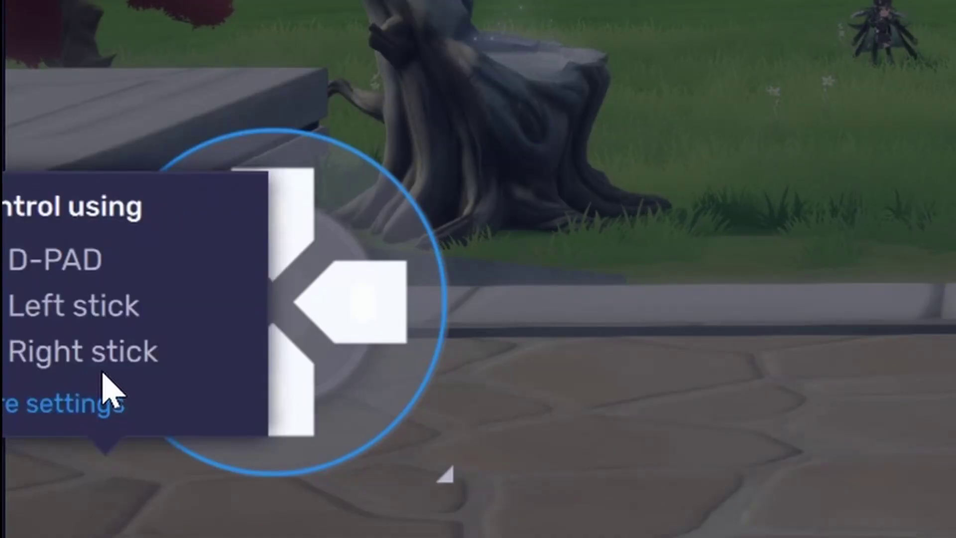
click(102, 313)
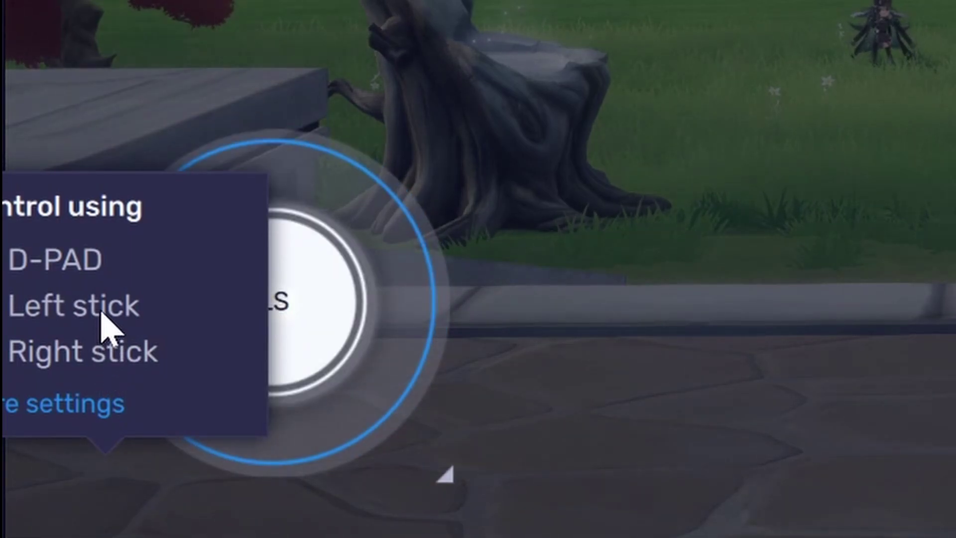
click(901, 89)
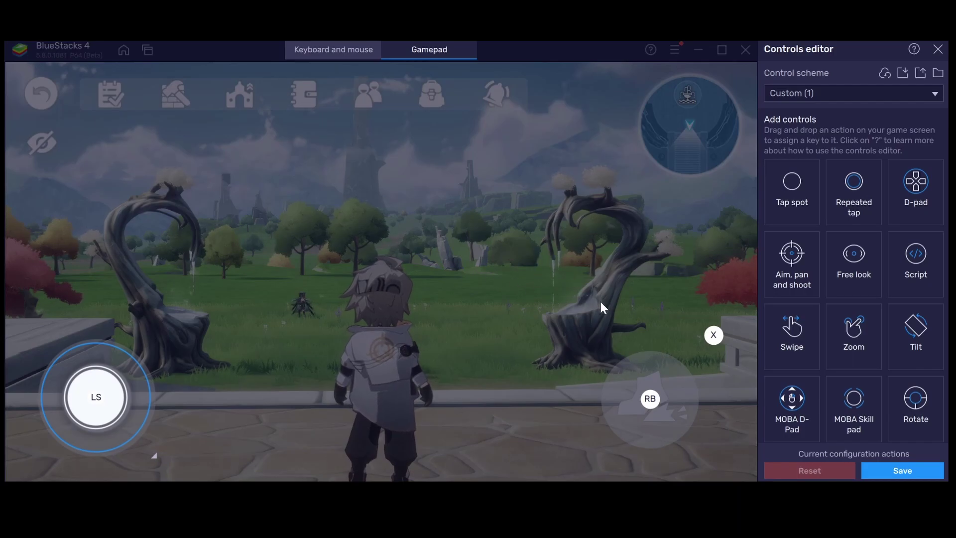
Step: Add a Free look control over the tree beside the character and assign RS Up, RS Right, RS Down and RS Left to its directions
drag(853, 254, 576, 288)
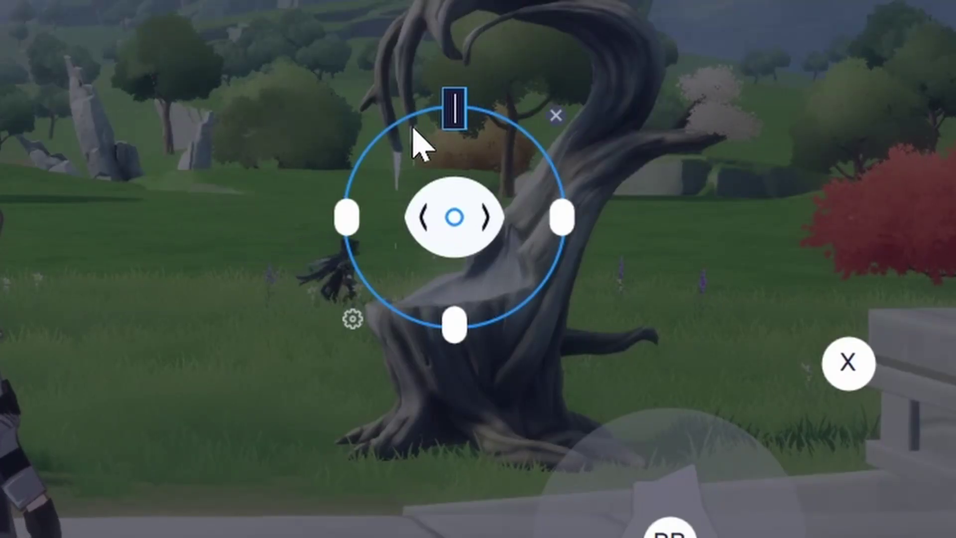
text(RS UP)
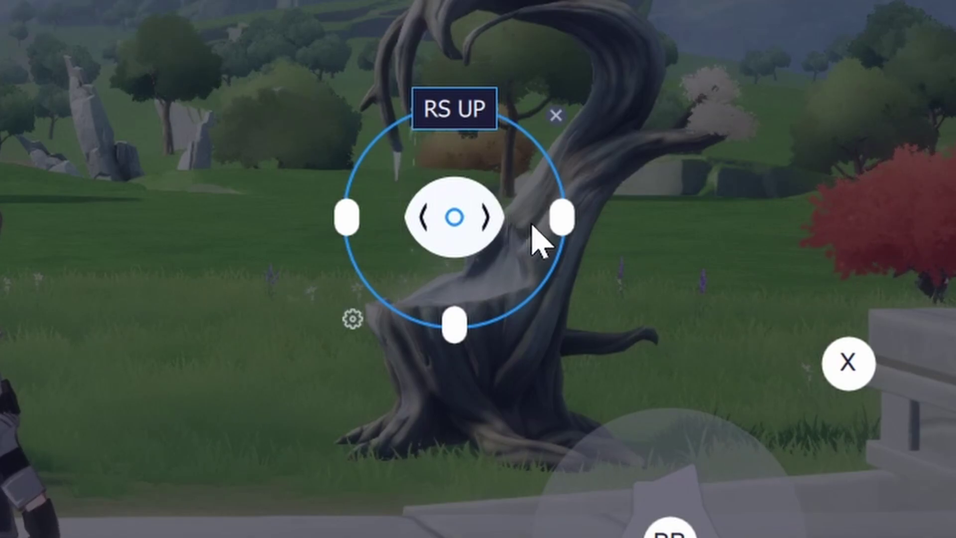
click(562, 219)
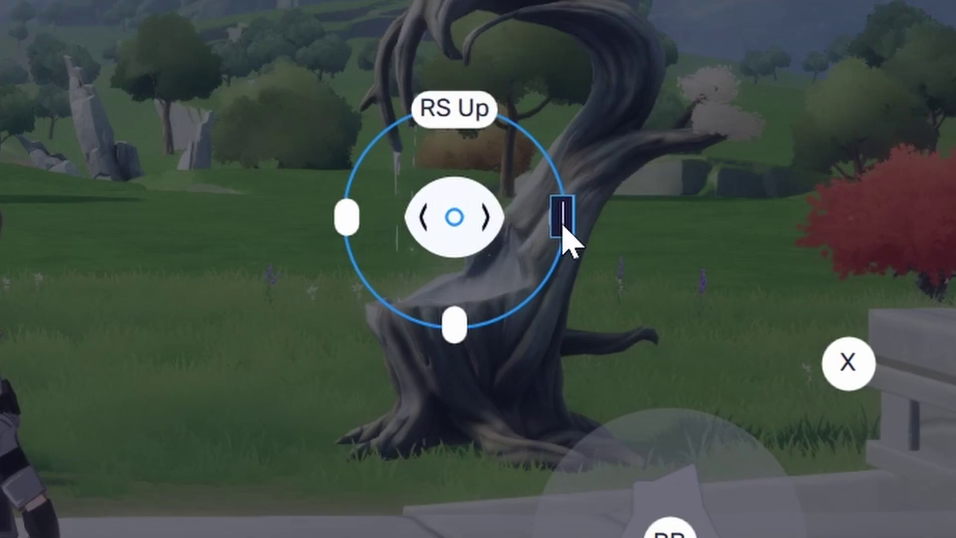
text(RS RIGHT)
click(448, 332)
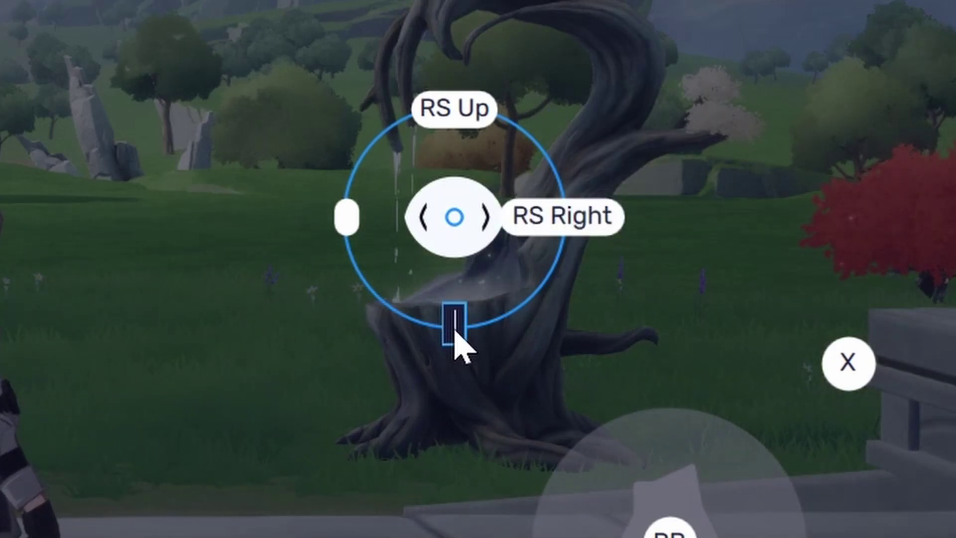
text(RS DOWN)
click(351, 234)
text(RS LEFT)
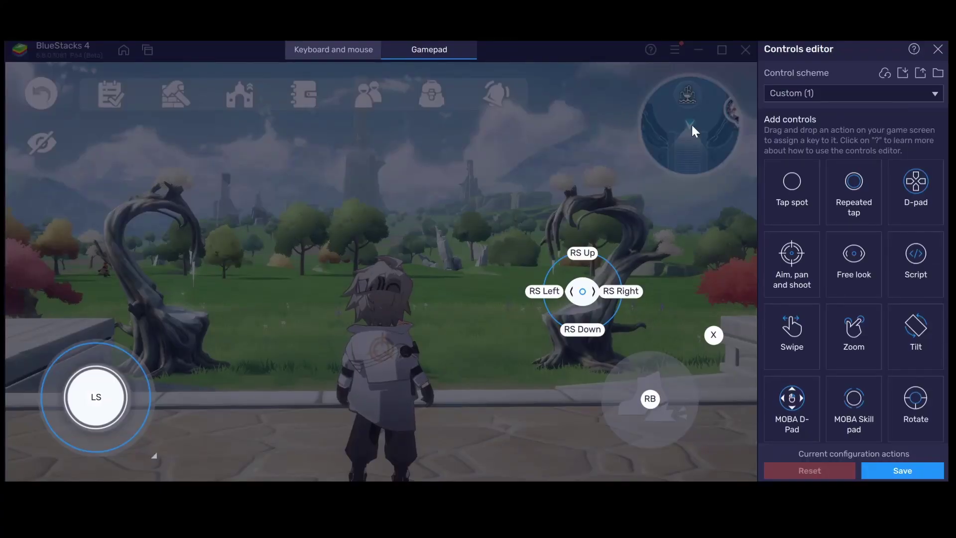
Step: Add tap spots for B on the minimap, Y on the backpack, LB on the task list and LT on the back arrow, and save the scheme
click(692, 125)
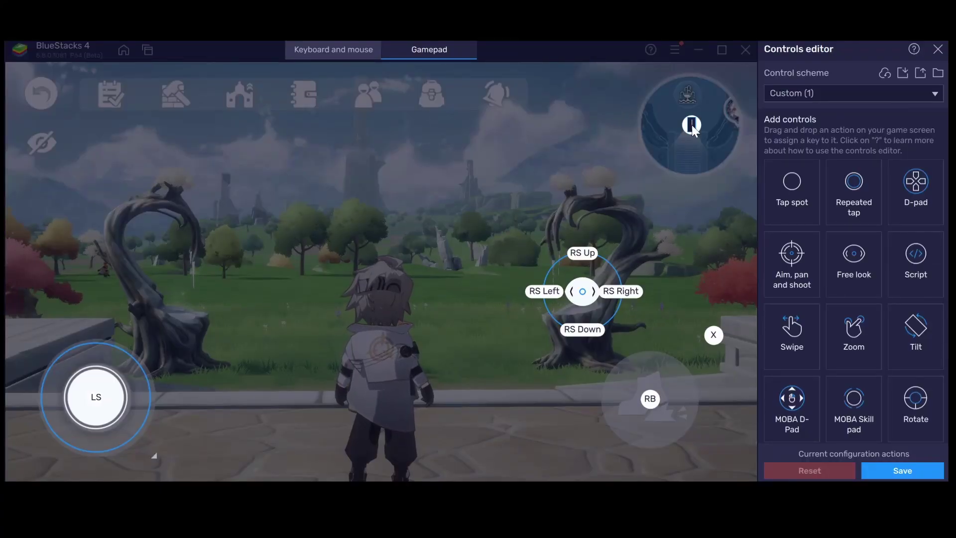
text(B)
click(430, 95)
text(Y)
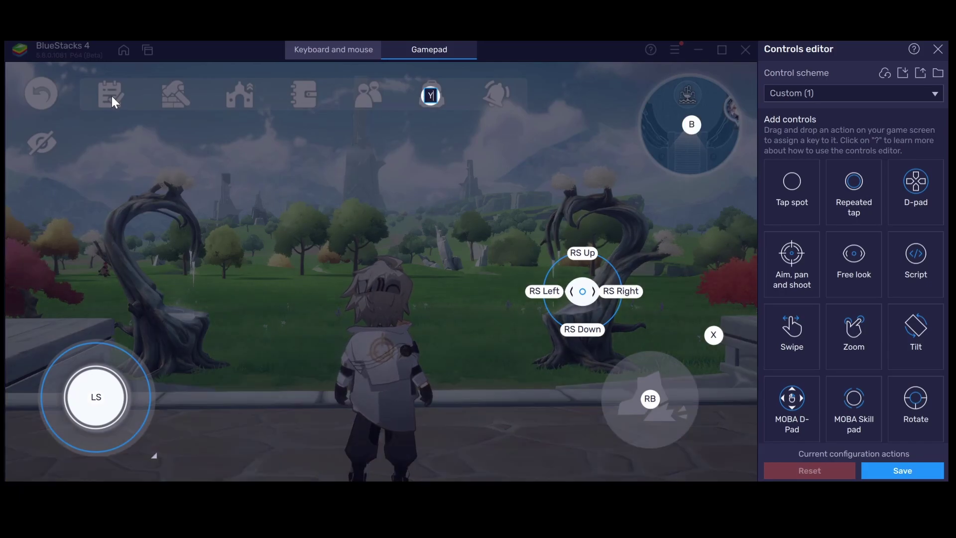
click(111, 95)
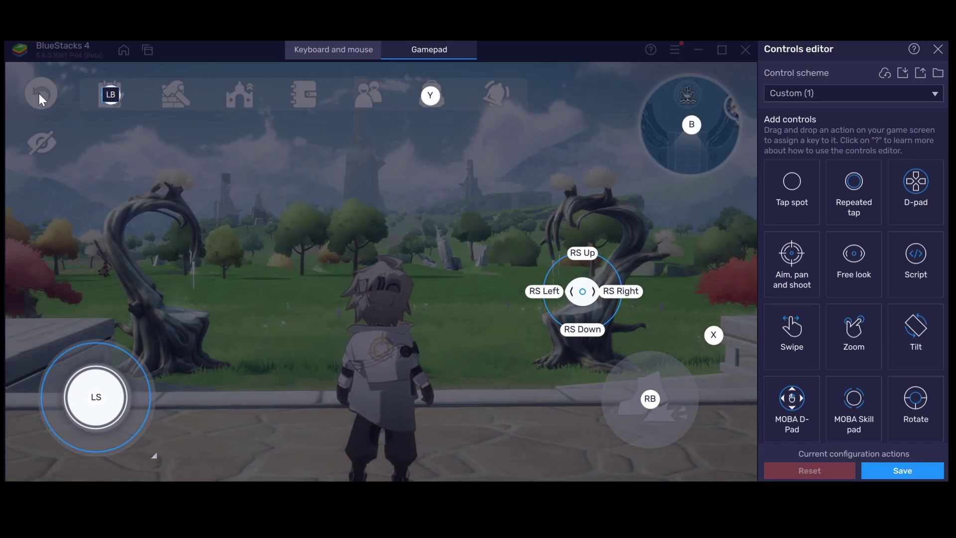
text(LB)
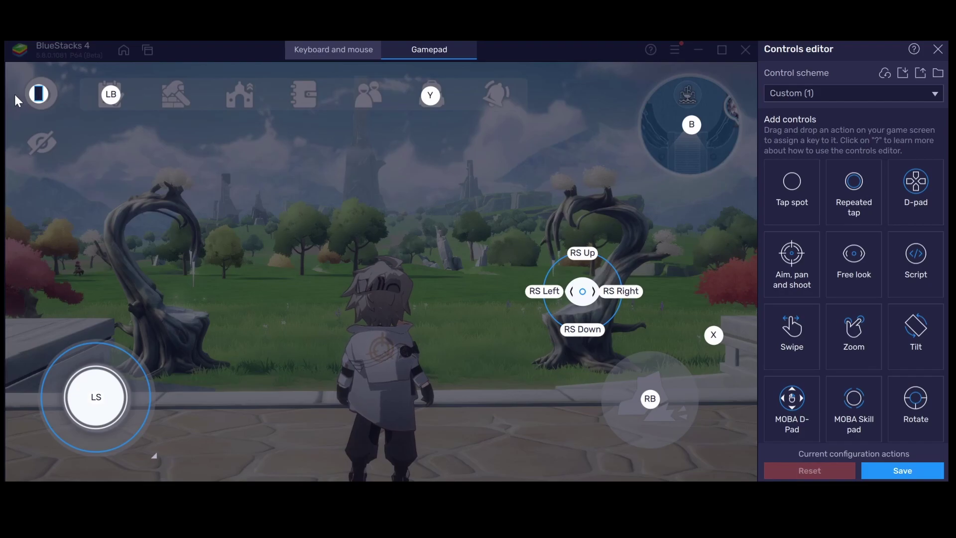
text(LT)
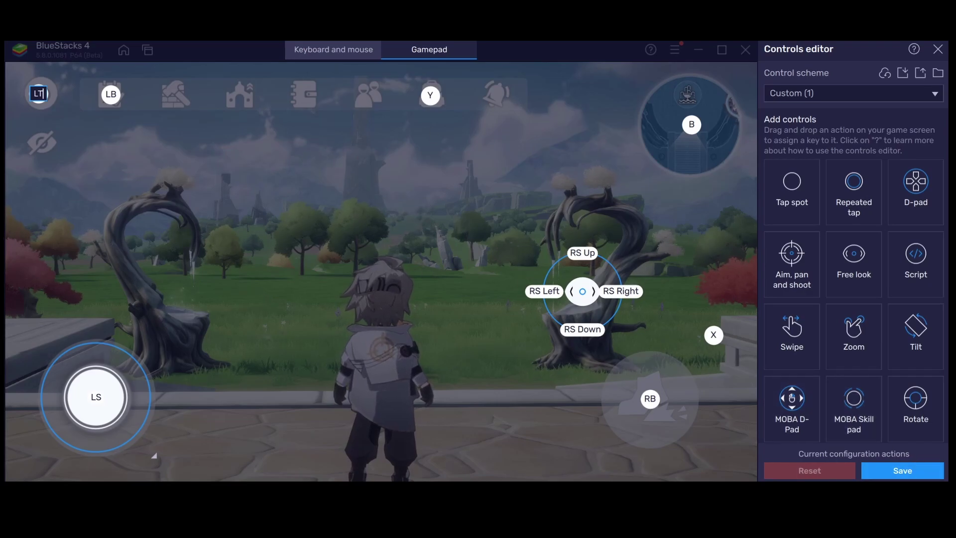
click(916, 476)
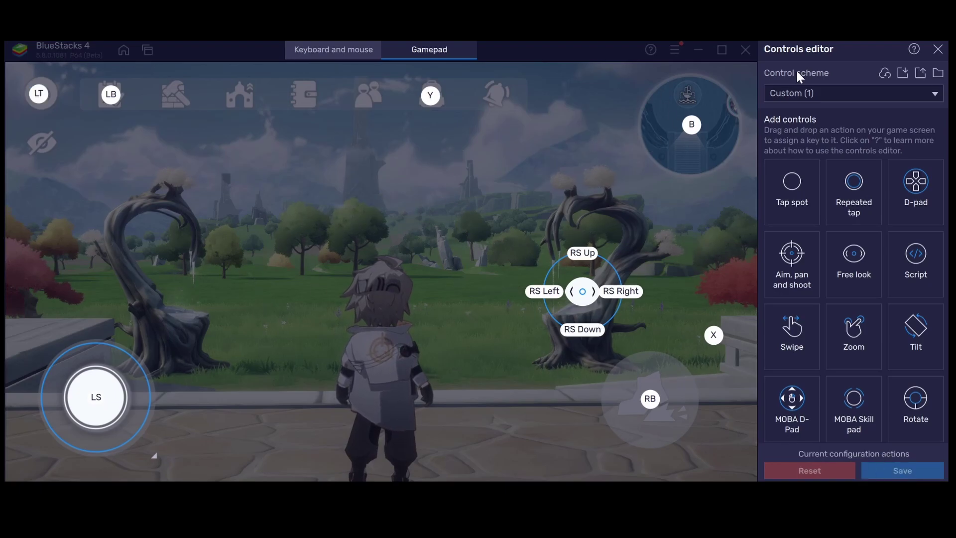
click(938, 51)
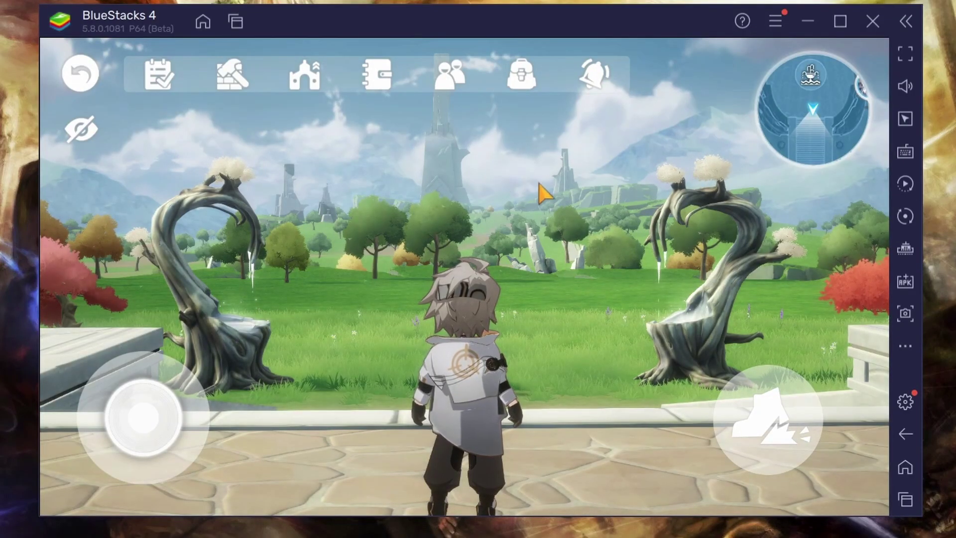
Step: Switch the active game control scheme to Custom, keeping the gamepad as the control device
click(905, 151)
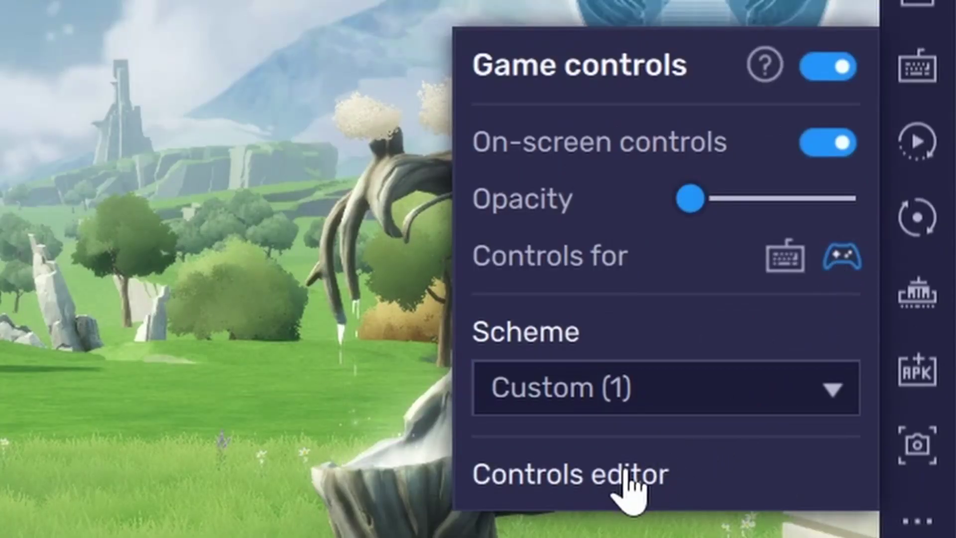
click(715, 383)
click(760, 292)
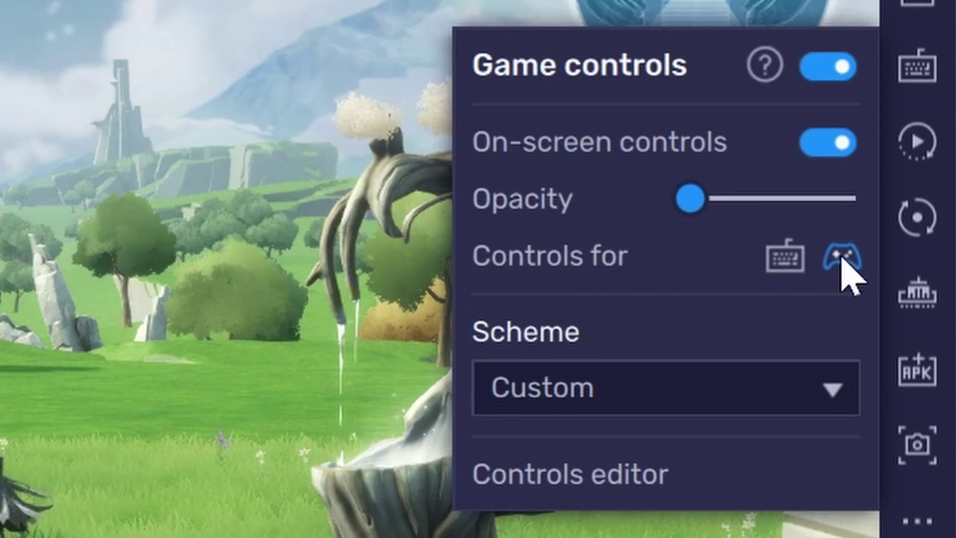
drag(692, 198, 564, 220)
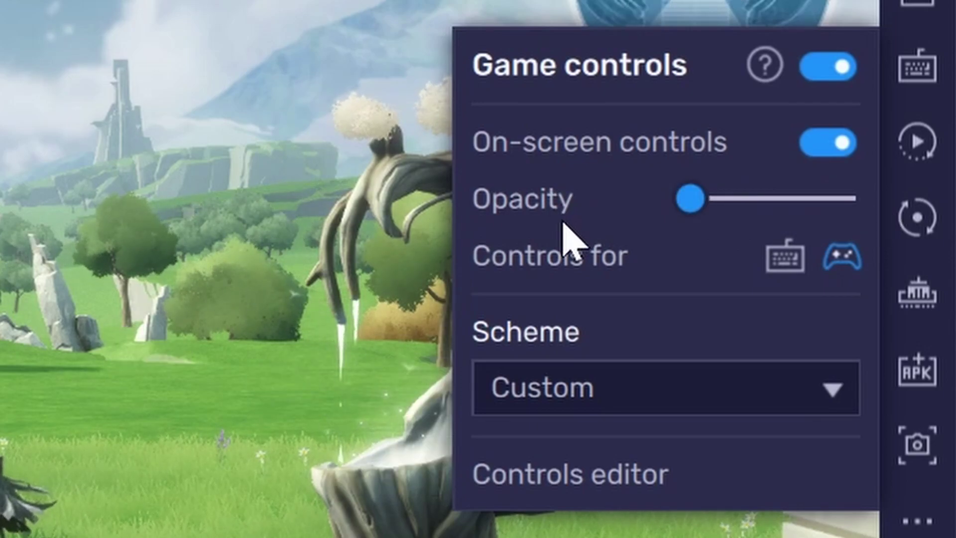
click(930, 65)
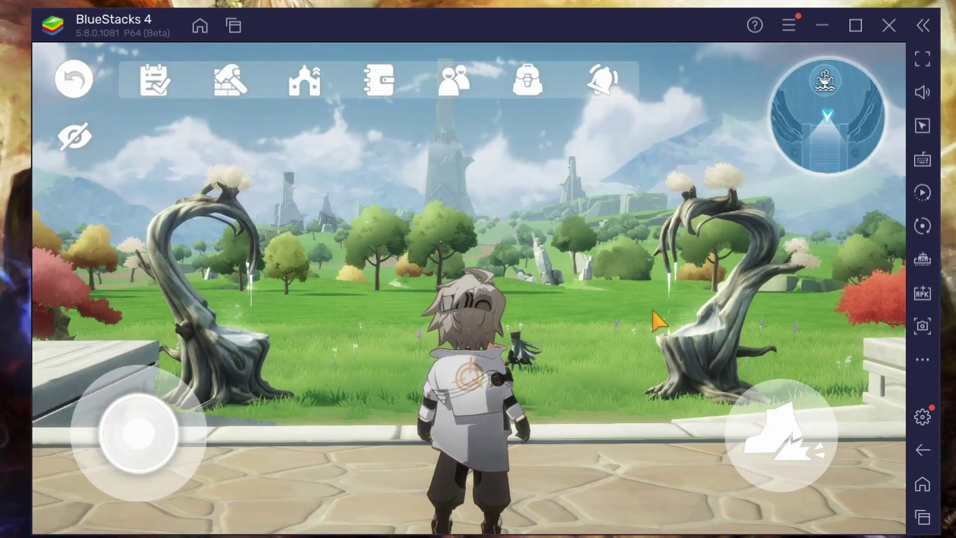
Step: Test the Custom (1) gamepad scheme by walking the character off the stone path and across the grass
click(922, 160)
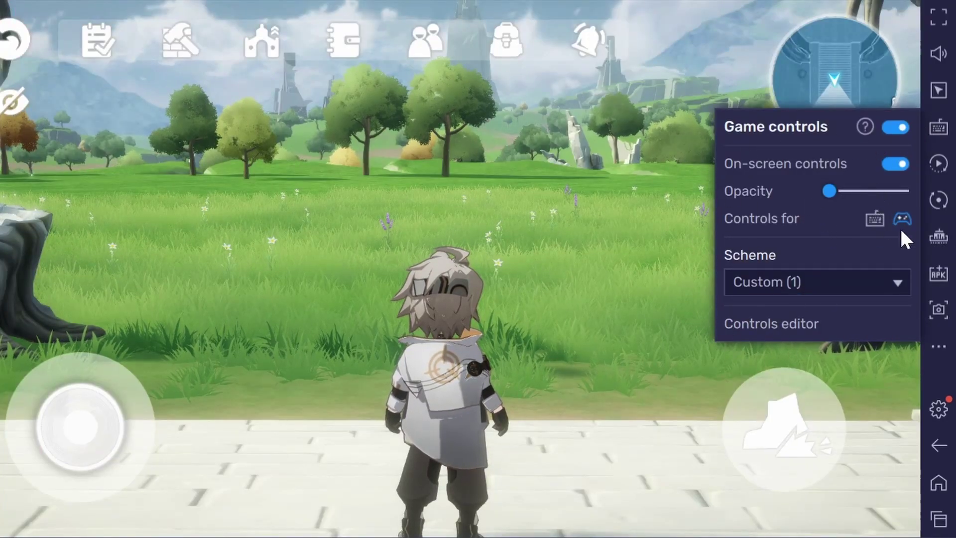
click(587, 291)
key(a)
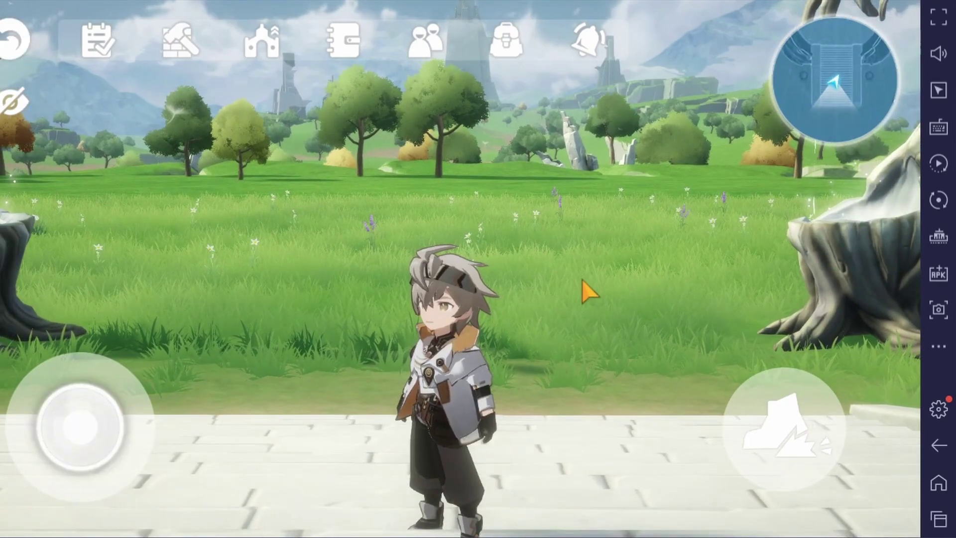
key(w)
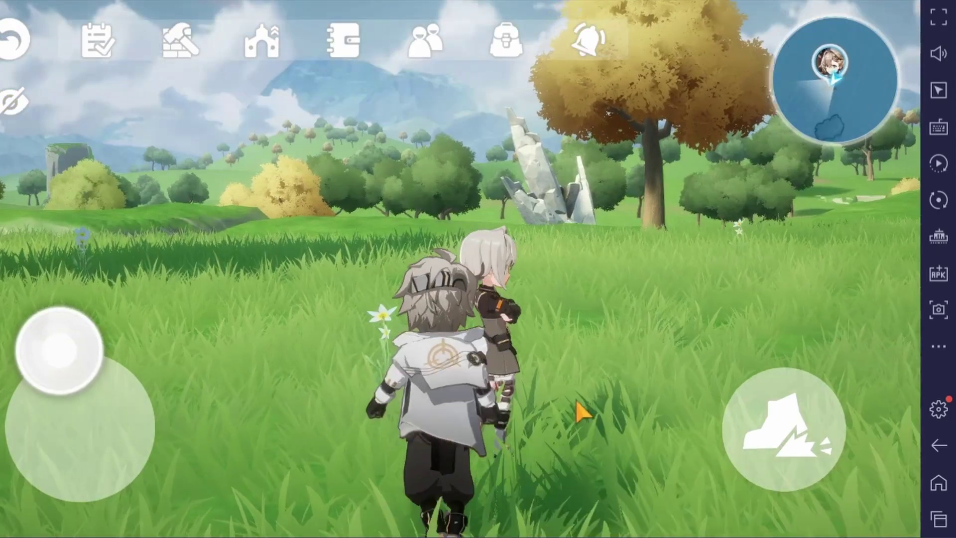
Step: Walk the character around the companion Vice in the grass to test the movement and bring up the talk prompt
key(a)
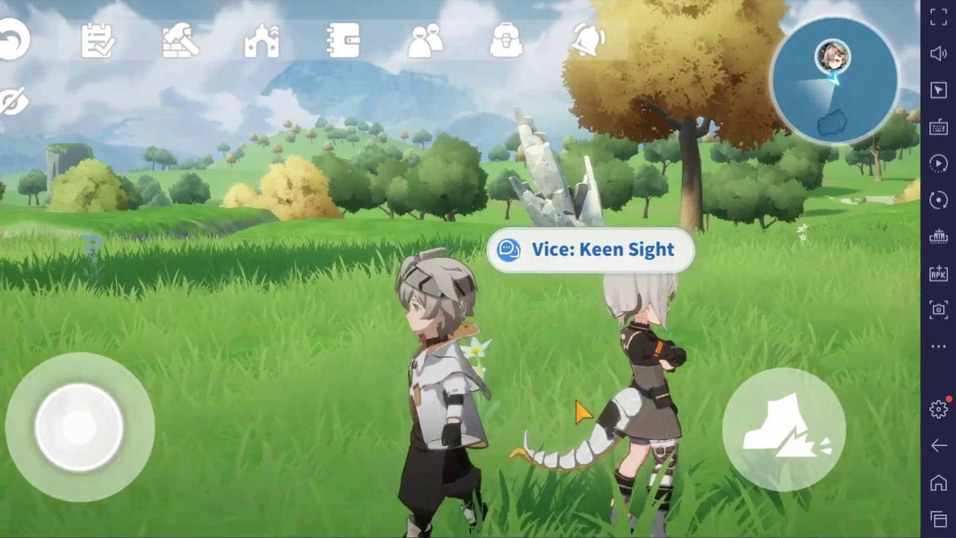
key(d)
key(w)
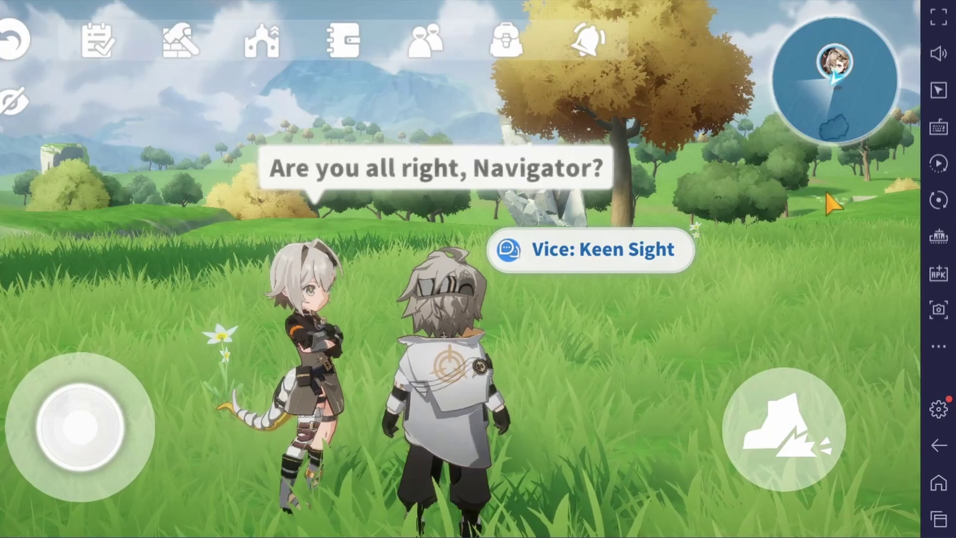
key(a)
key(s)
key(w)
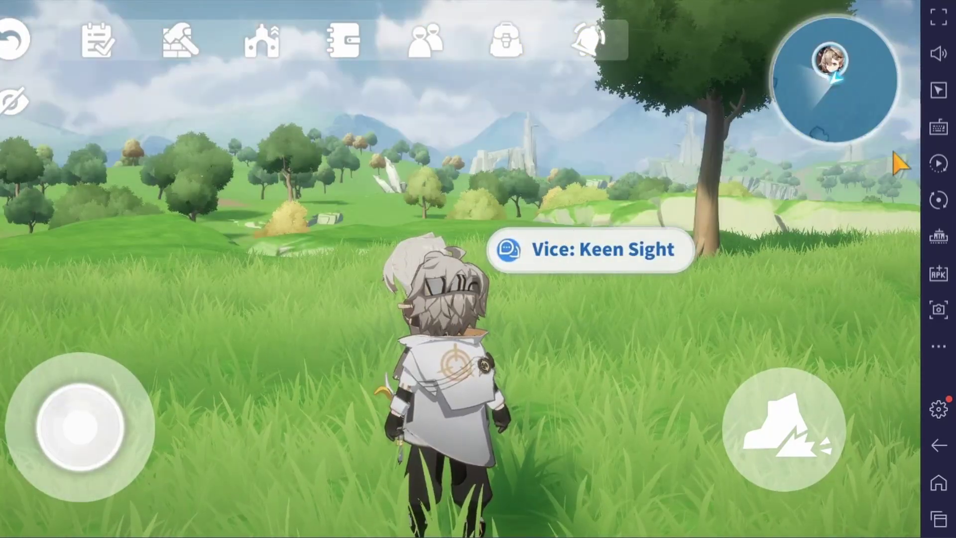
Step: Add an RT tap spot over the "Vice: Keen Sight" talk prompt in the Custom (1) gamepad scheme, save it and close the editor
click(939, 128)
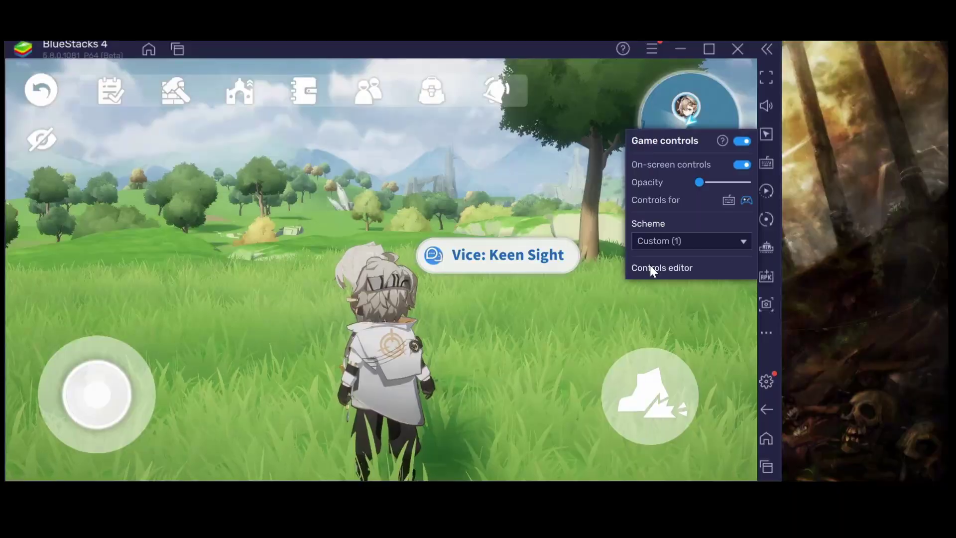
click(649, 268)
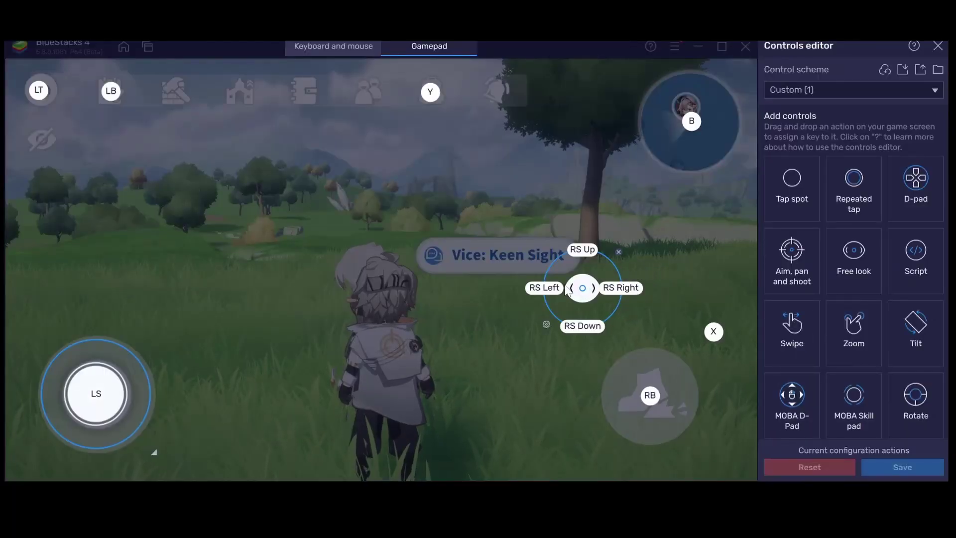
click(495, 258)
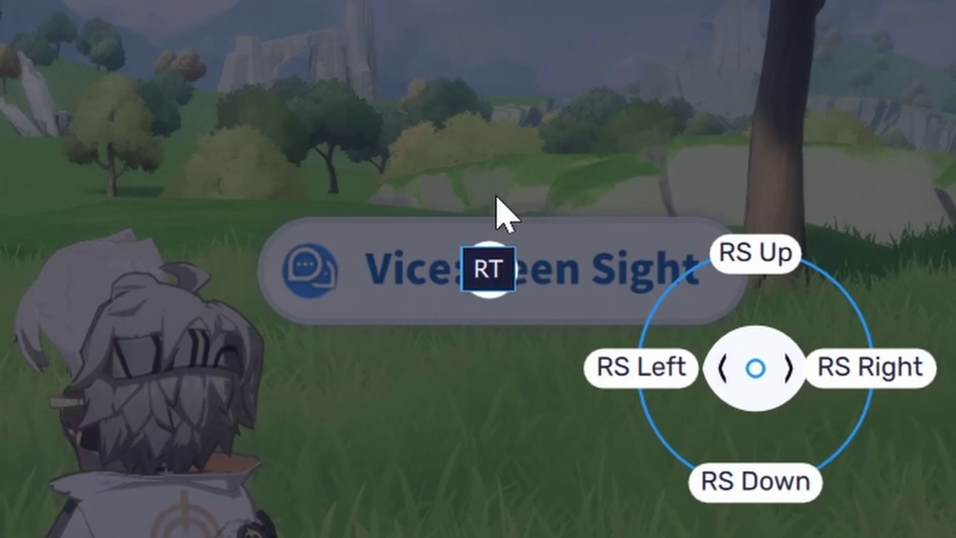
click(900, 469)
click(938, 46)
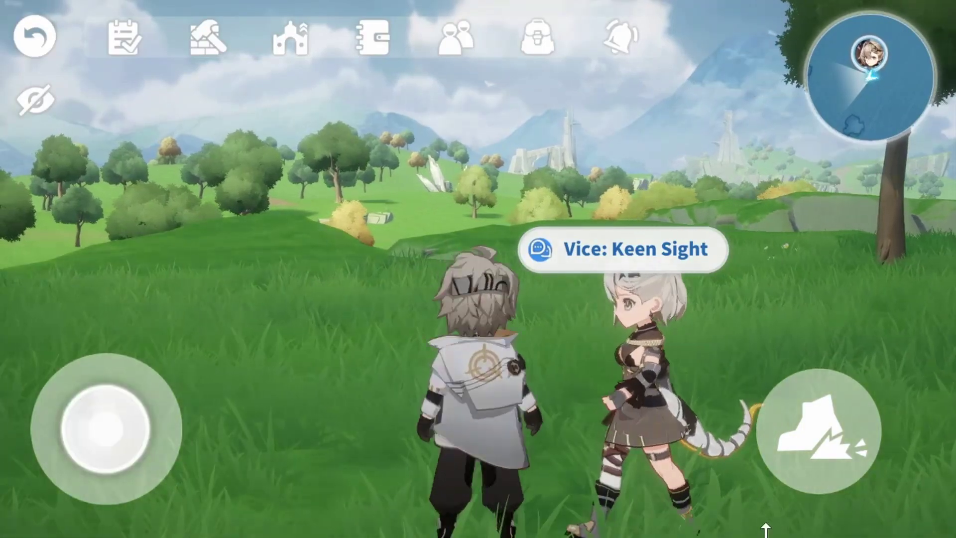
Step: Start talking to Vice and add tap spots for Up, Left, Down and Right on the four dialogue replies in order from "Hi, Vice." to "Farewell"
key(RT)
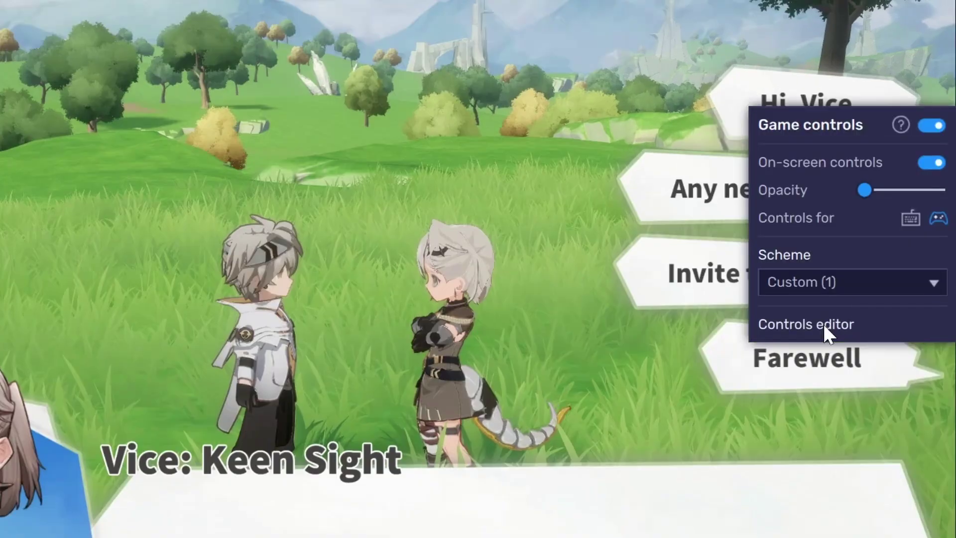
click(823, 324)
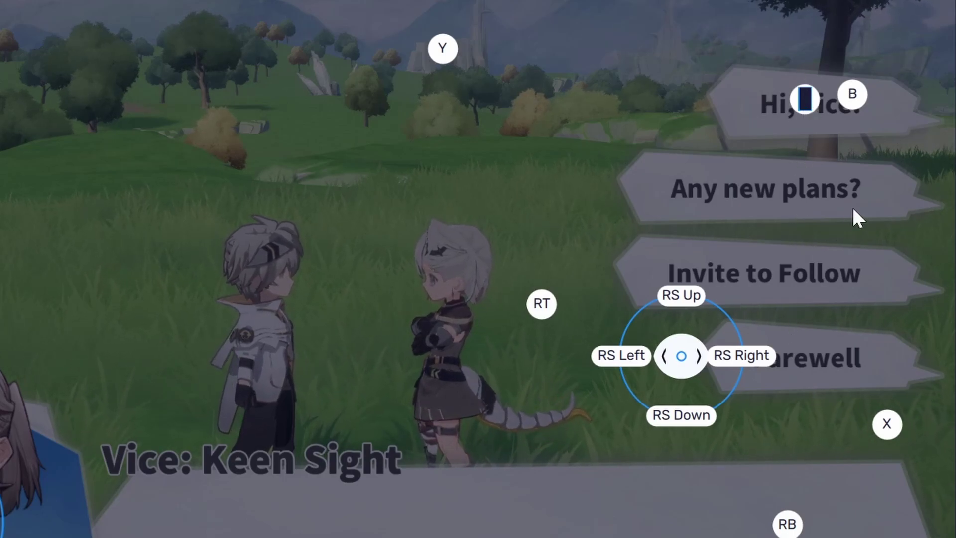
key(Up)
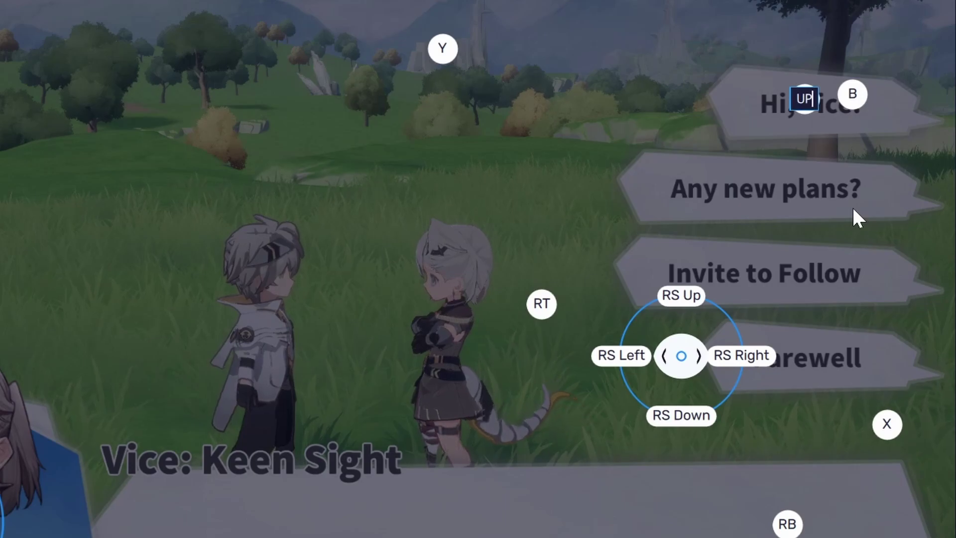
click(806, 183)
key(Left)
click(809, 273)
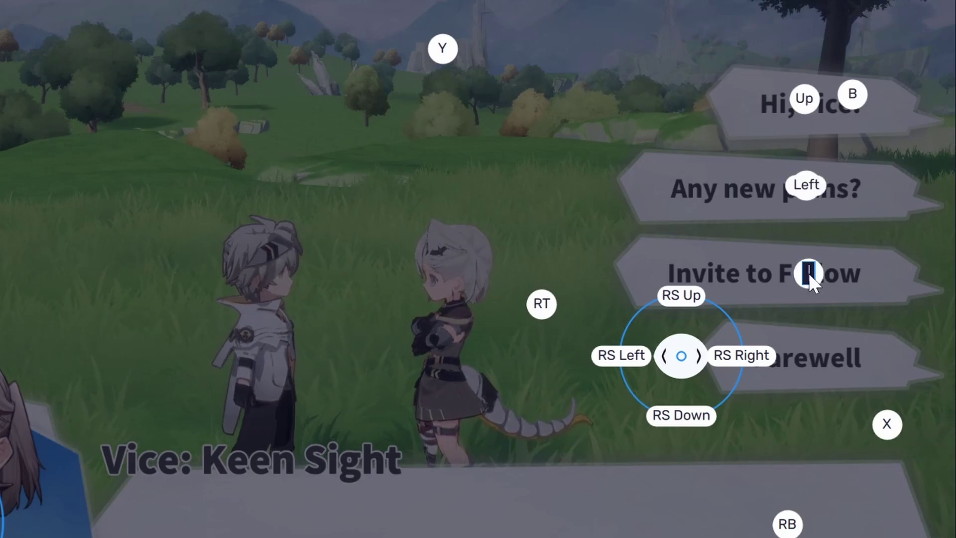
key(Down)
click(810, 353)
key(Right)
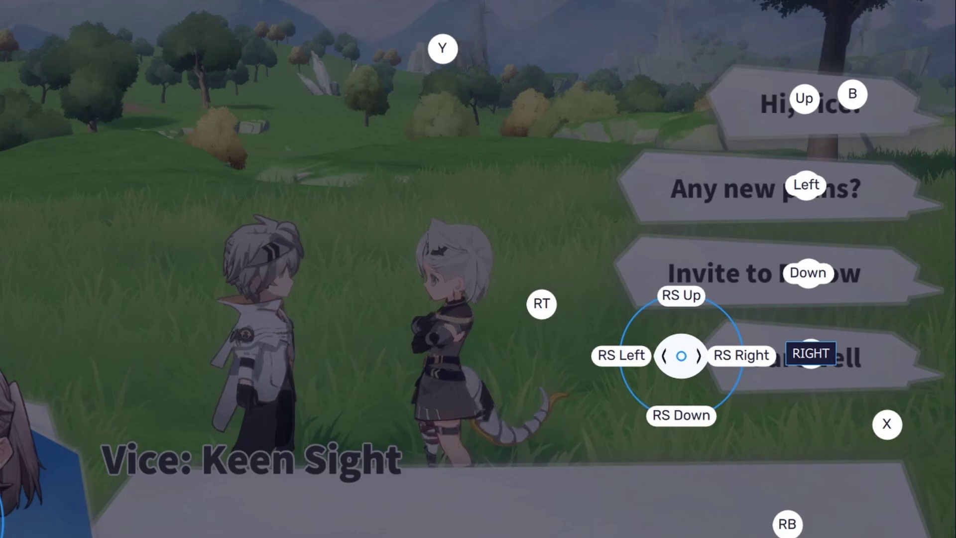
key(Return)
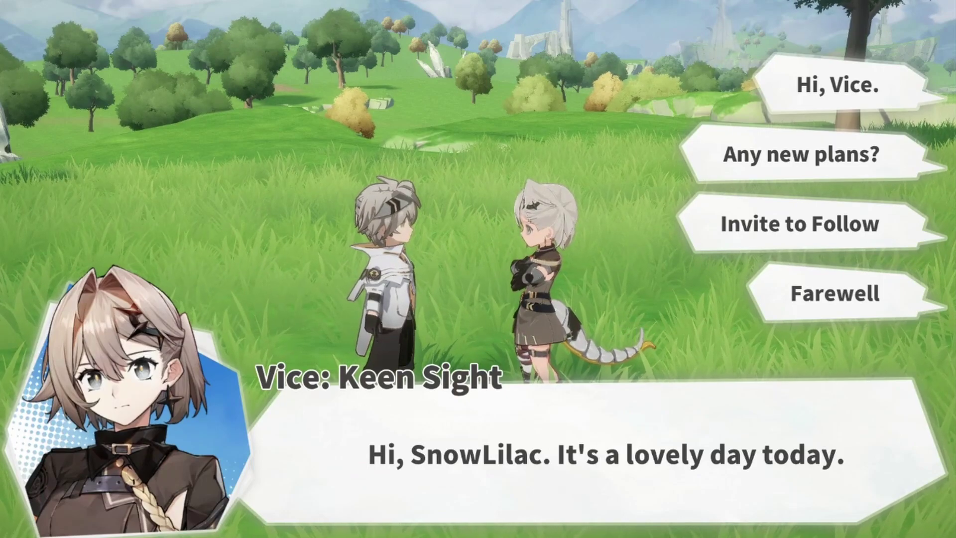
Step: Test the reply controls by choosing a reply to Vice and advancing through the conversation
key(Right)
key(Return)
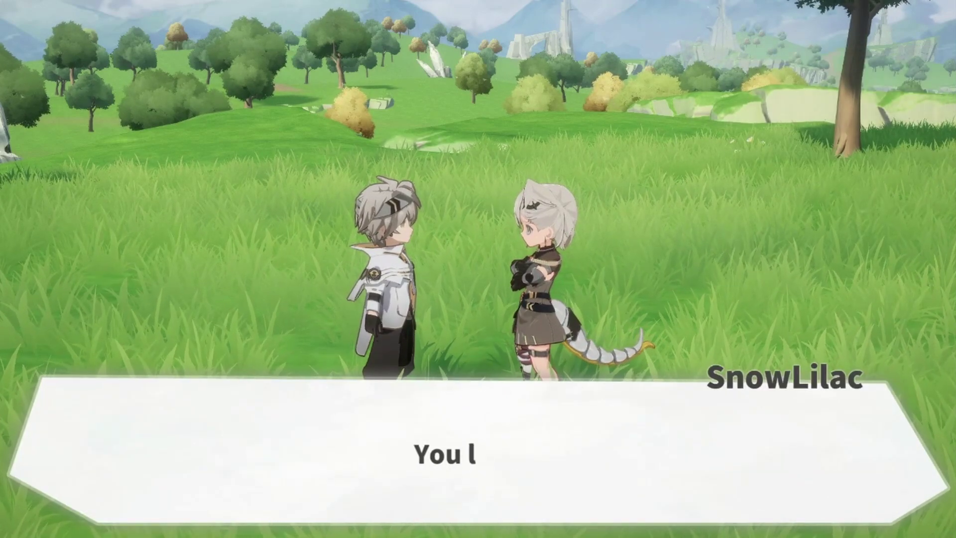
key(Return)
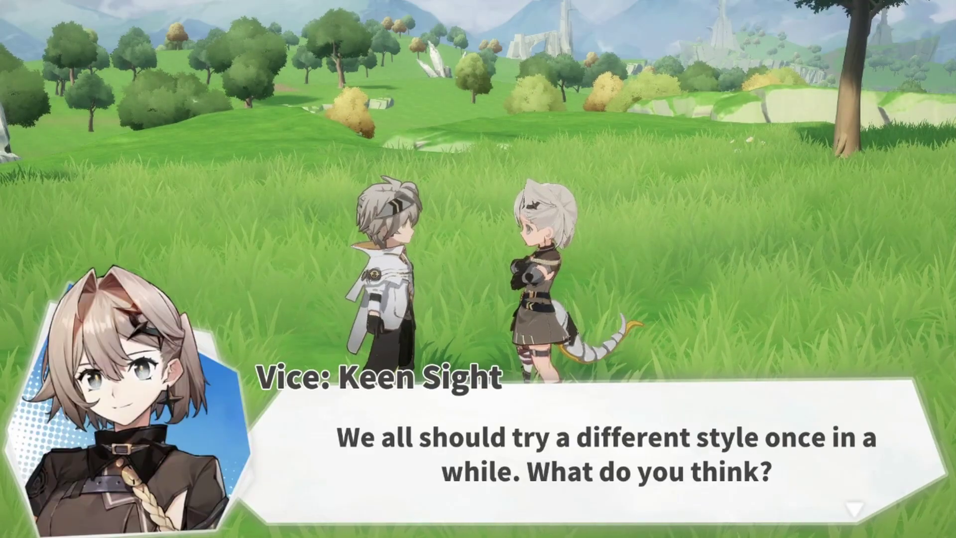
key(Return)
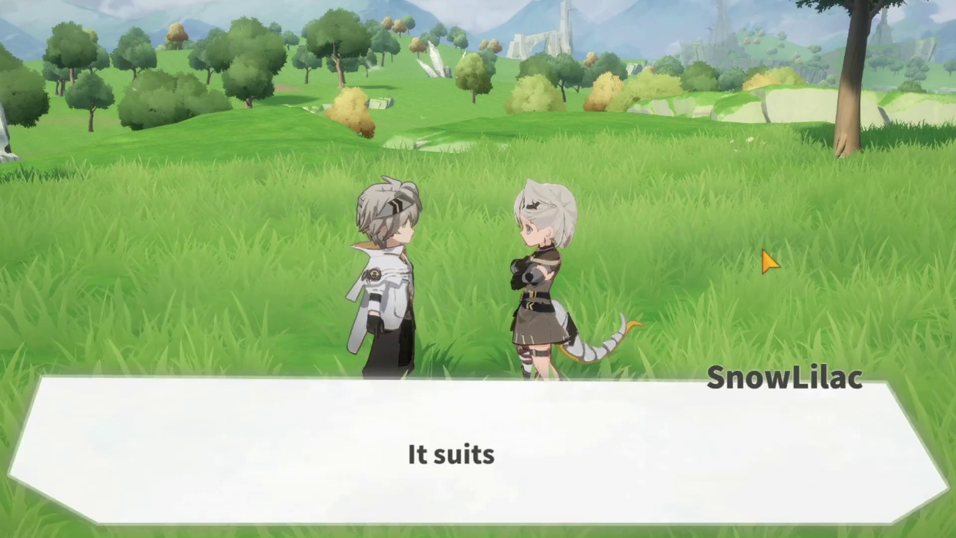
key(2)
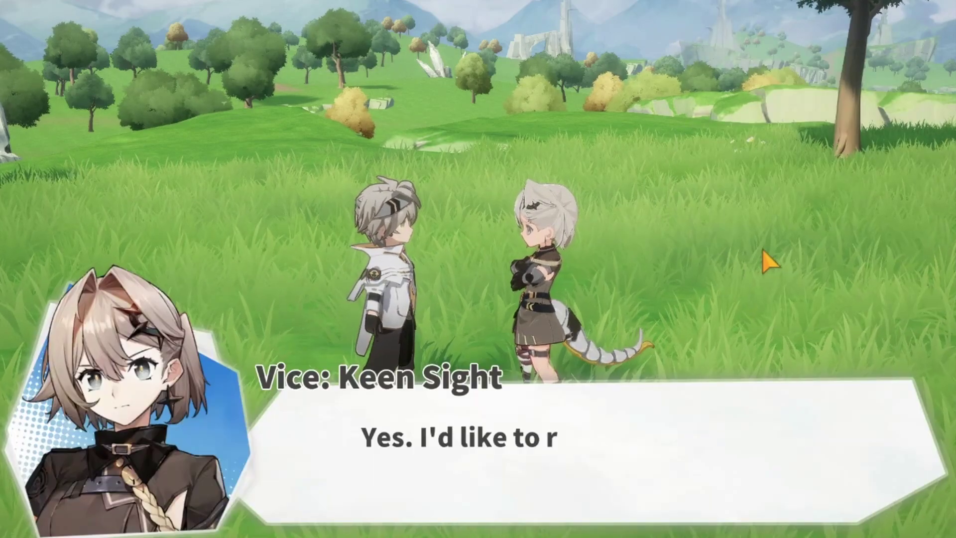
key(Return)
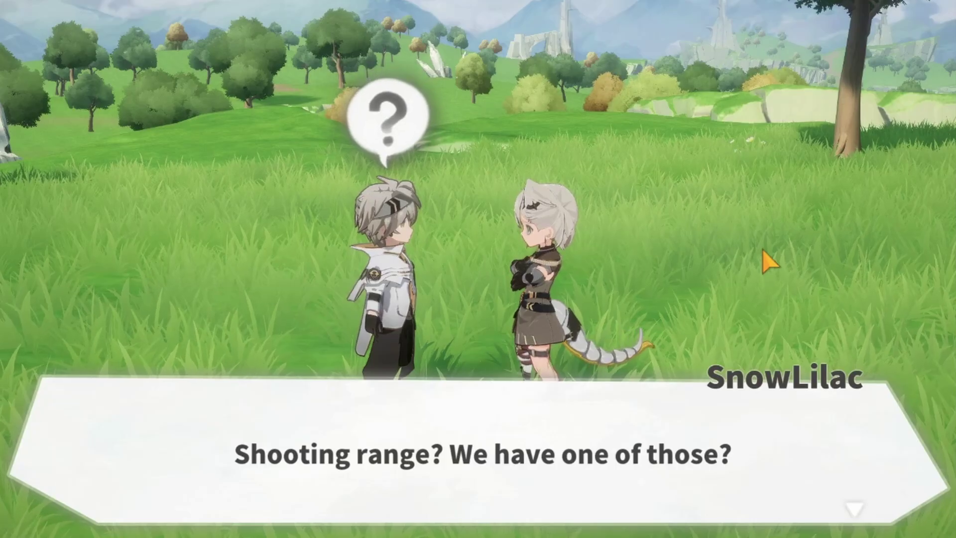
key(Return)
Step: Run the character across the meadow to the nearest tree and chop it repeatedly with the axe to gather wood
key(w)
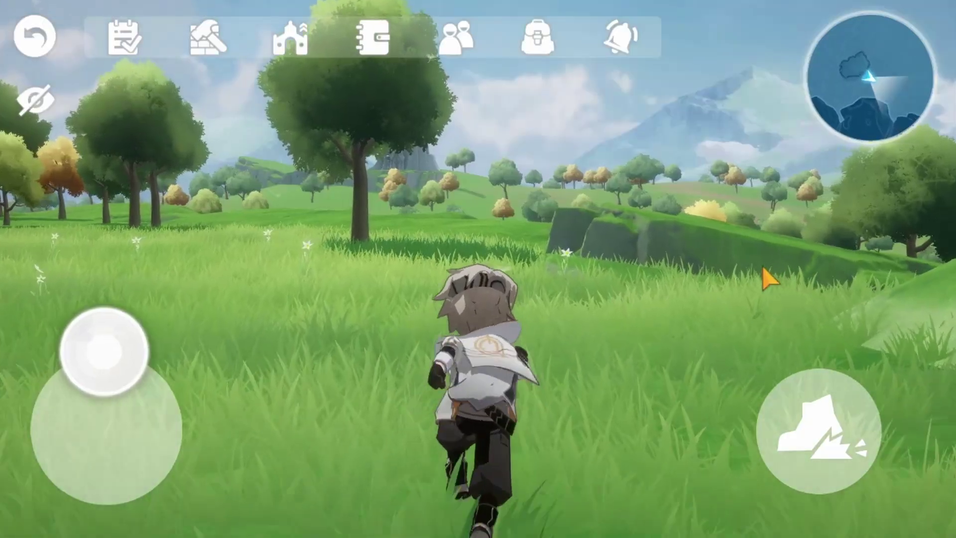
key(a)
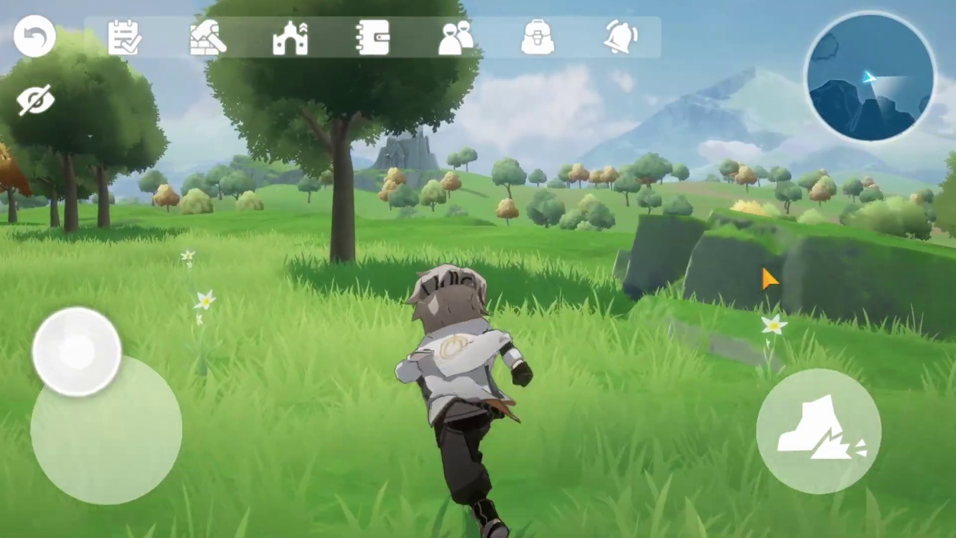
key(w)
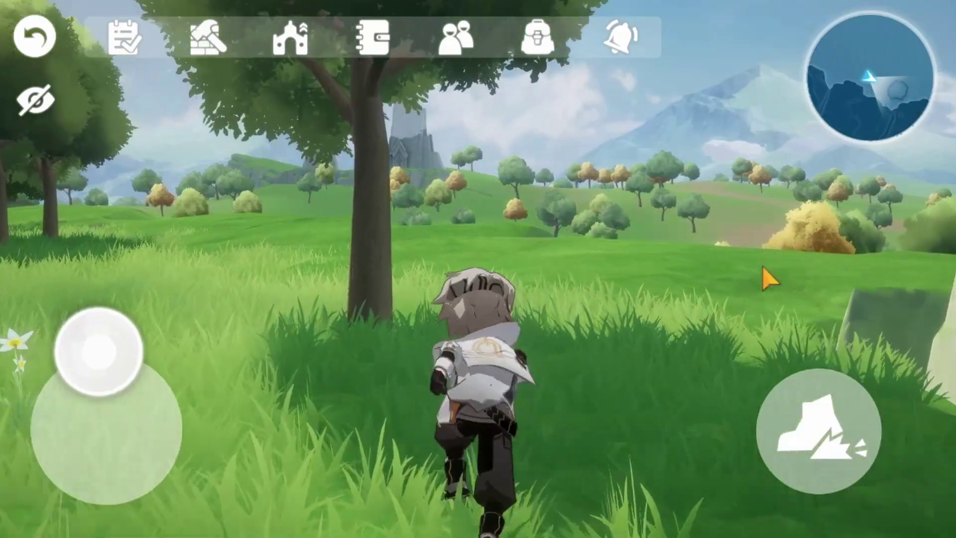
key(f)
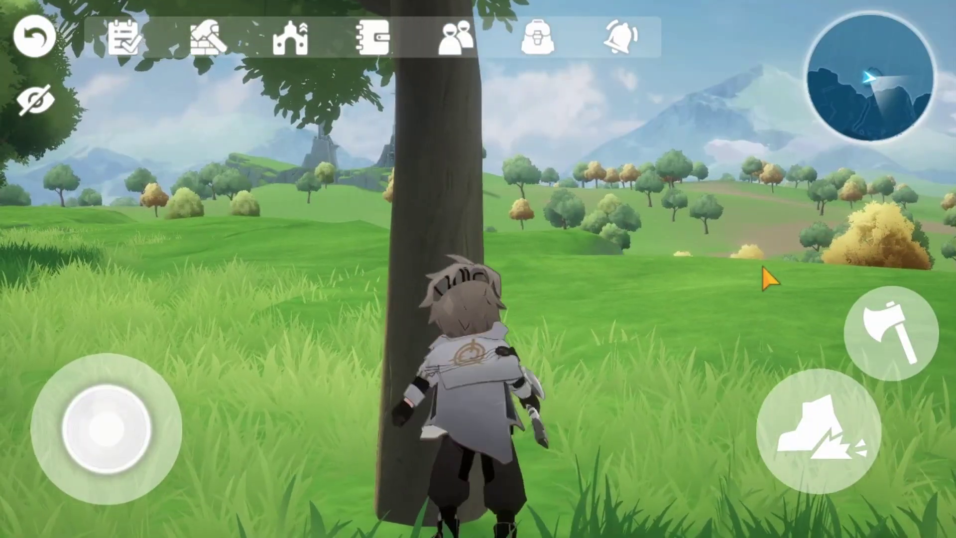
key(f)
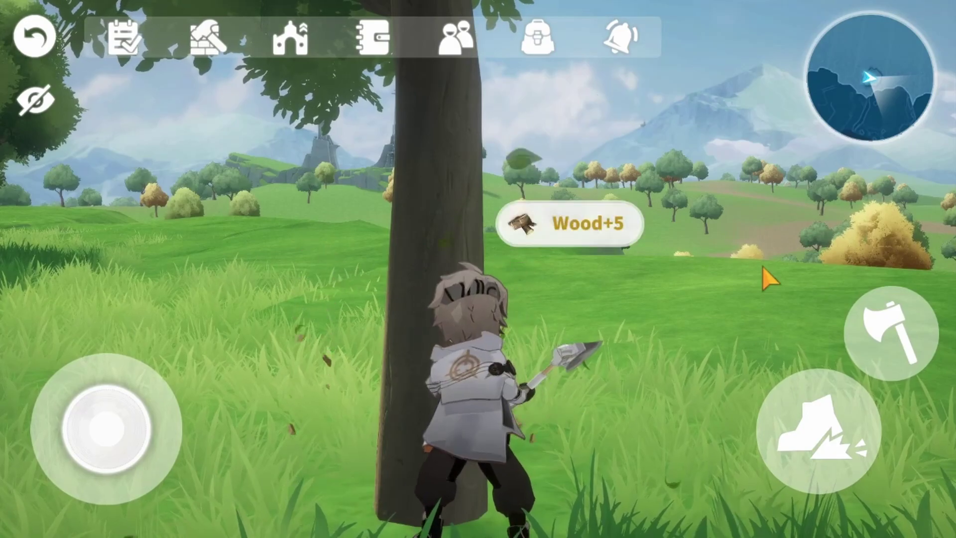
key(f)
key(f)
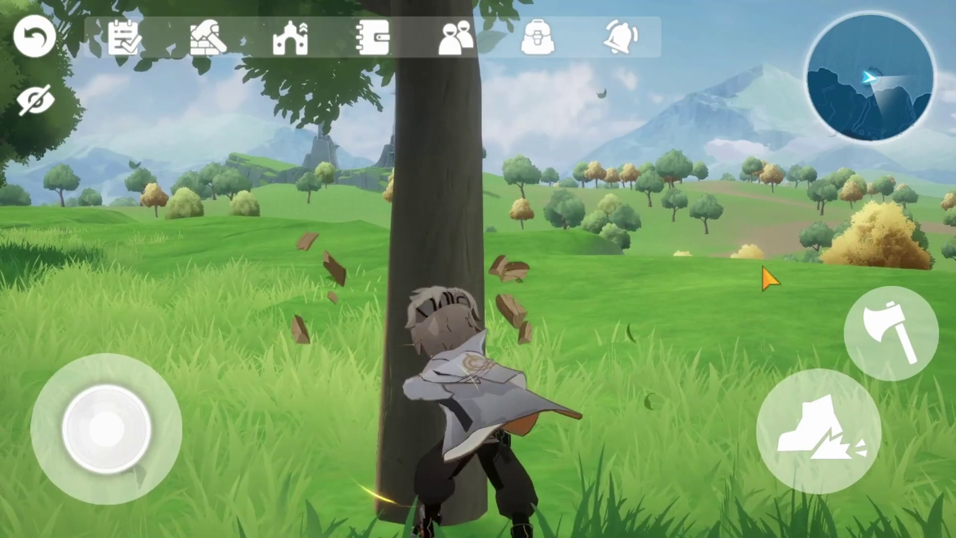
key(f)
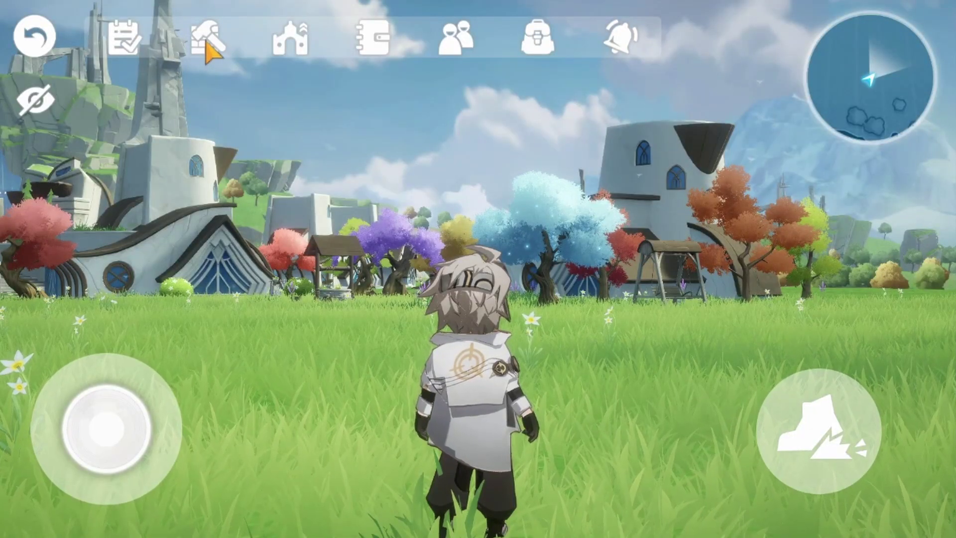
Step: Open Layout Mode, try placing the Psyche Quinlan Tree IV on the open grass and cancel the placement
click(207, 42)
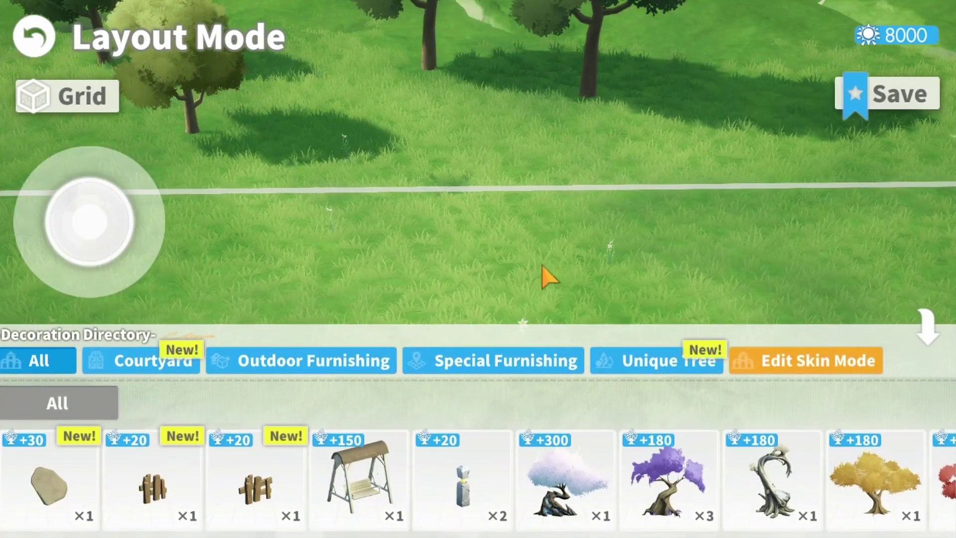
drag(576, 270, 580, 231)
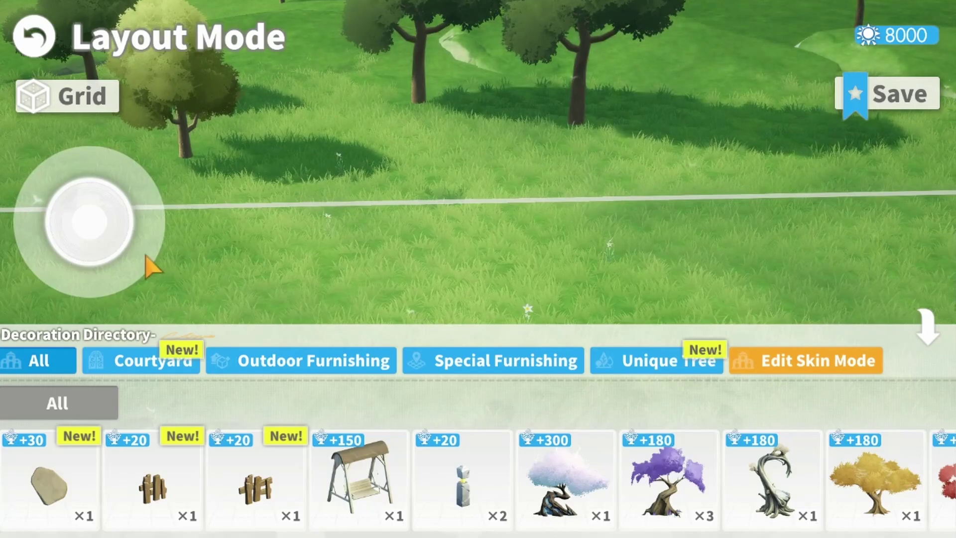
key(s)
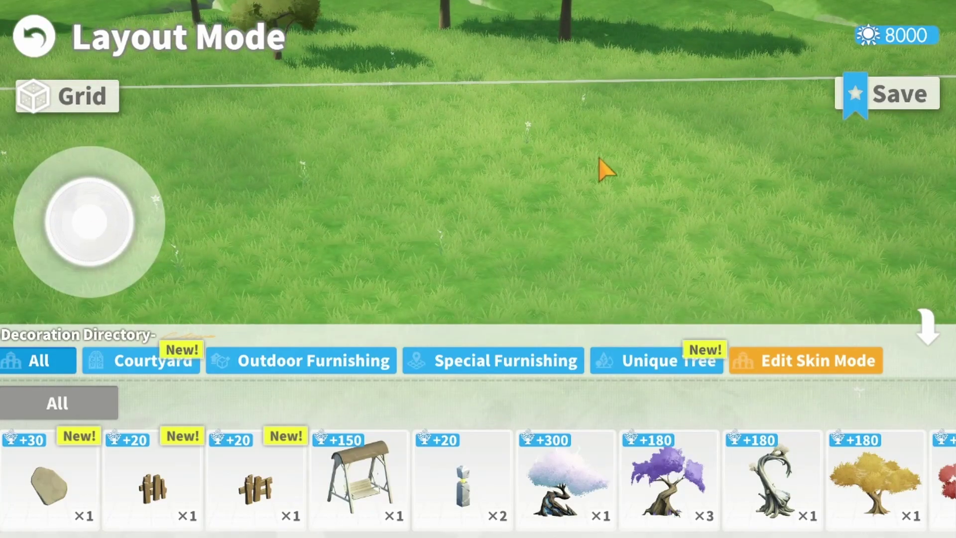
click(565, 478)
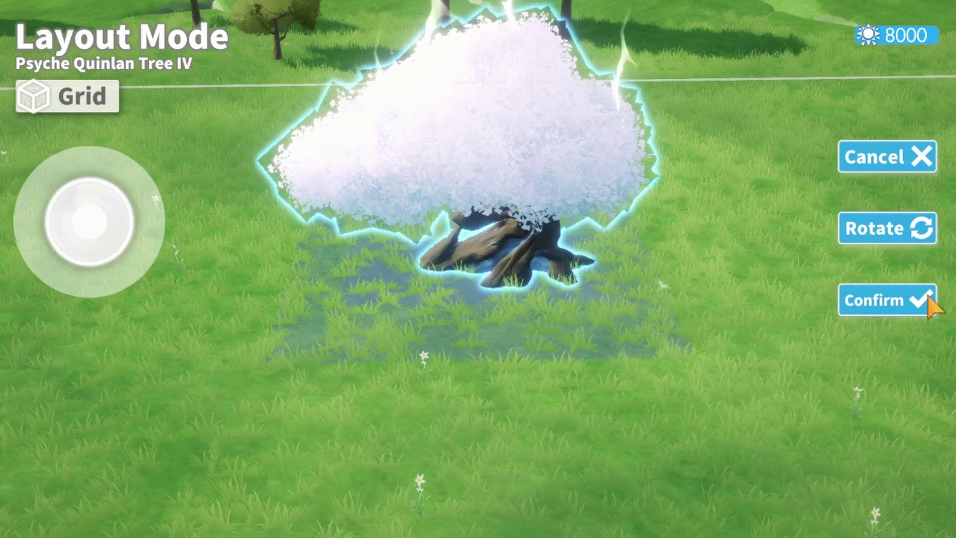
click(904, 157)
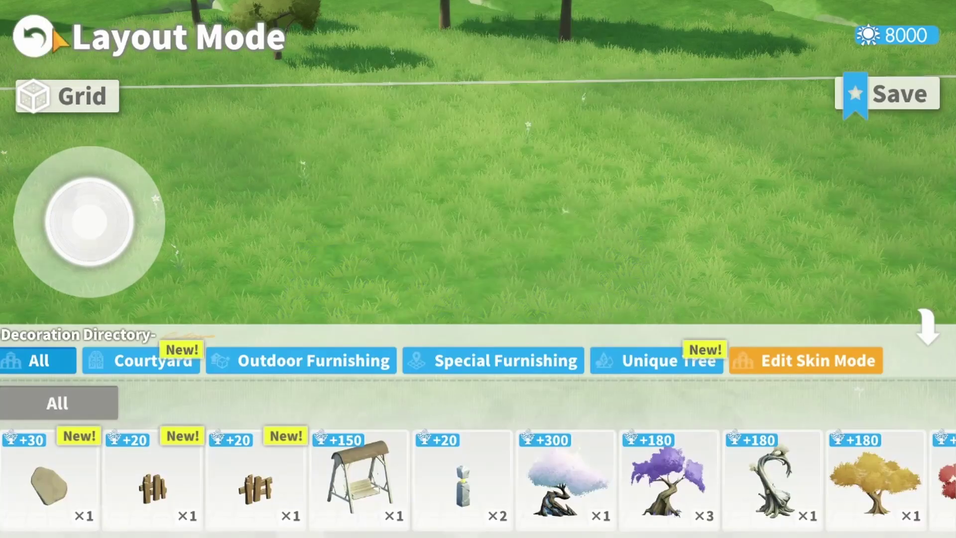
Step: Leave Layout Mode and run the character across the grass
click(80, 39)
key(a)
key(w)
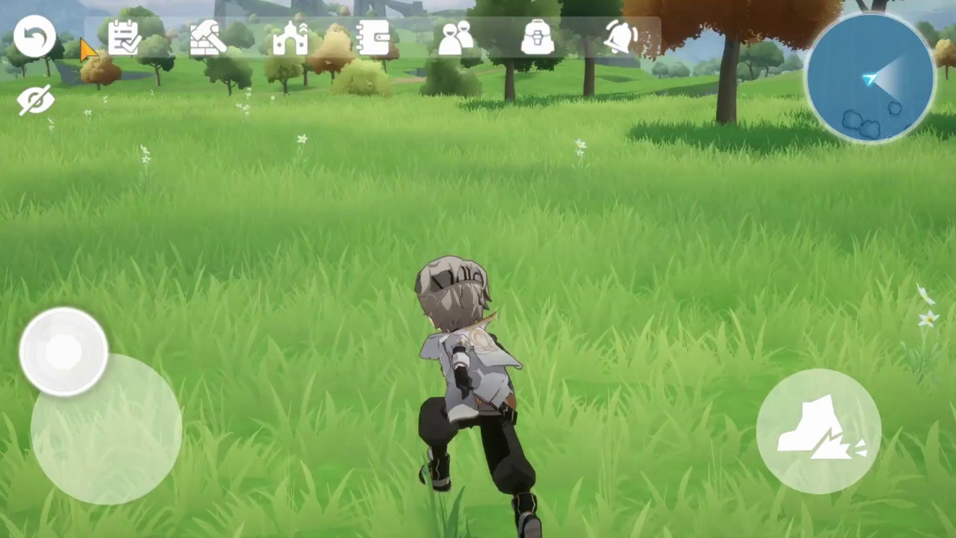